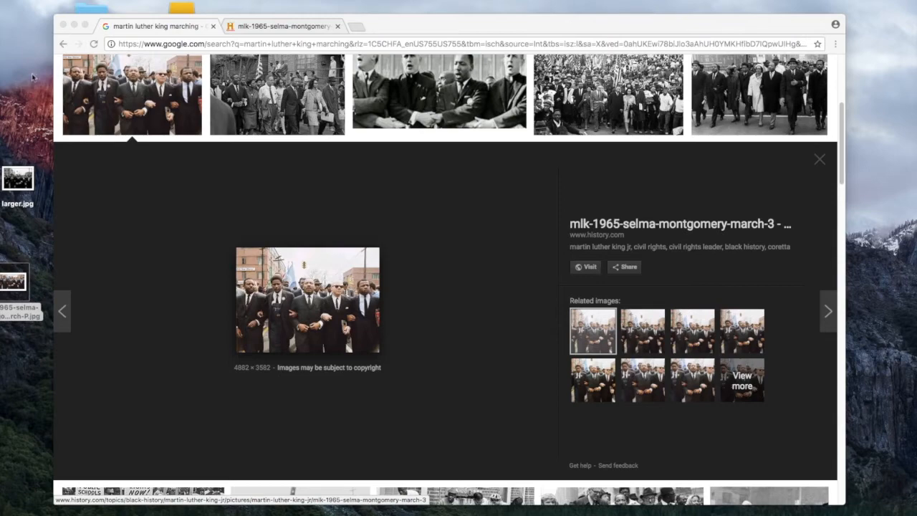
# Search Google for "martin luther king" in a new tab and show the image results
pyautogui.scroll(4, 288, 135)
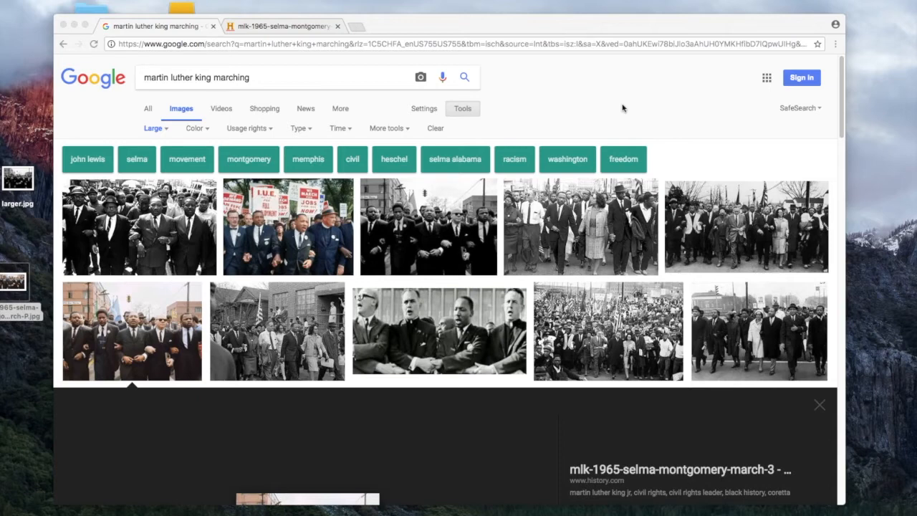
pyautogui.moveTo(535, 27); pyautogui.dragTo(622, 109)
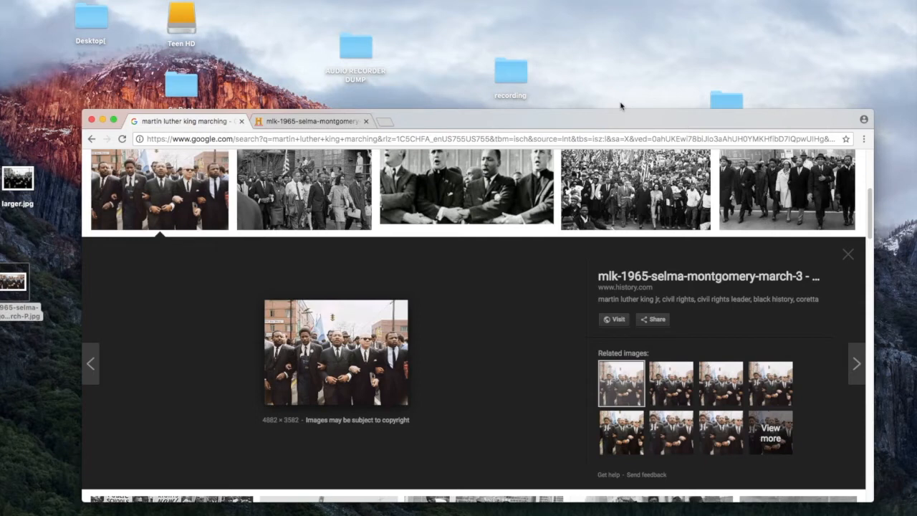
pyautogui.scroll(5, 549, 210)
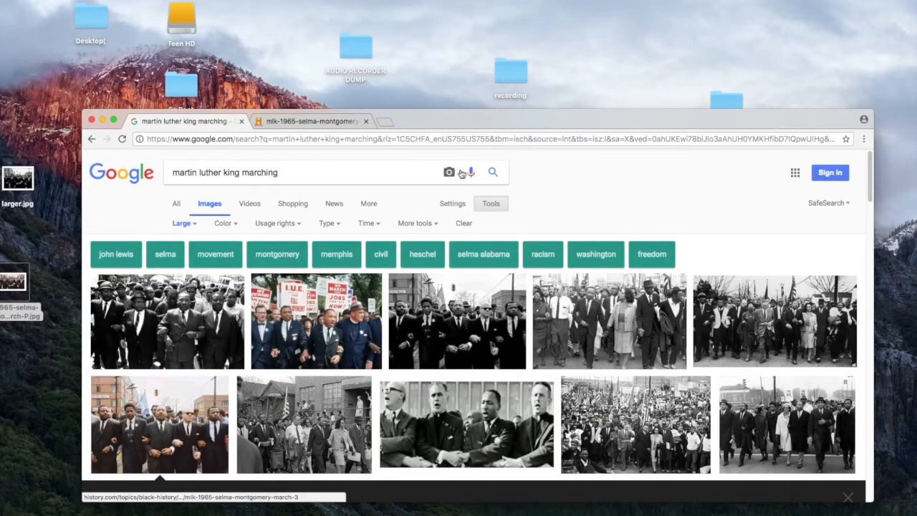
pyautogui.click(387, 121)
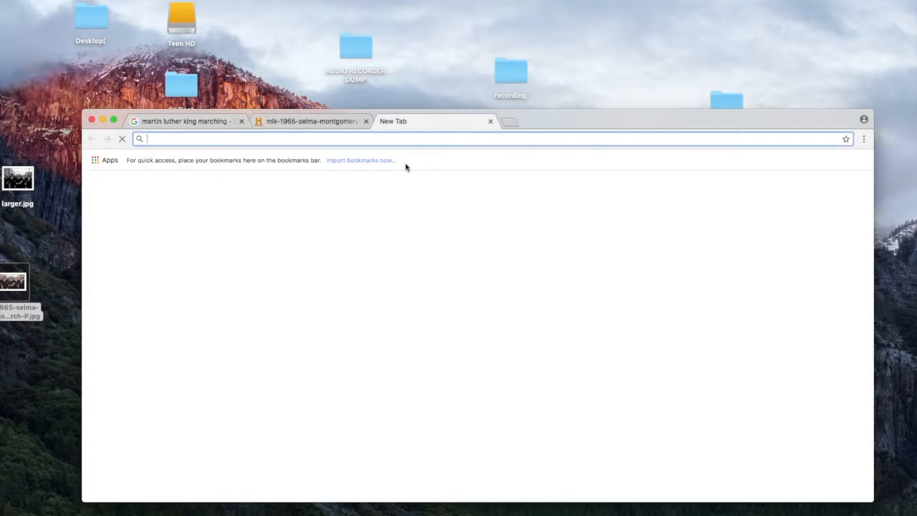
pyautogui.write('martio')
pyautogui.press('BackSpace')
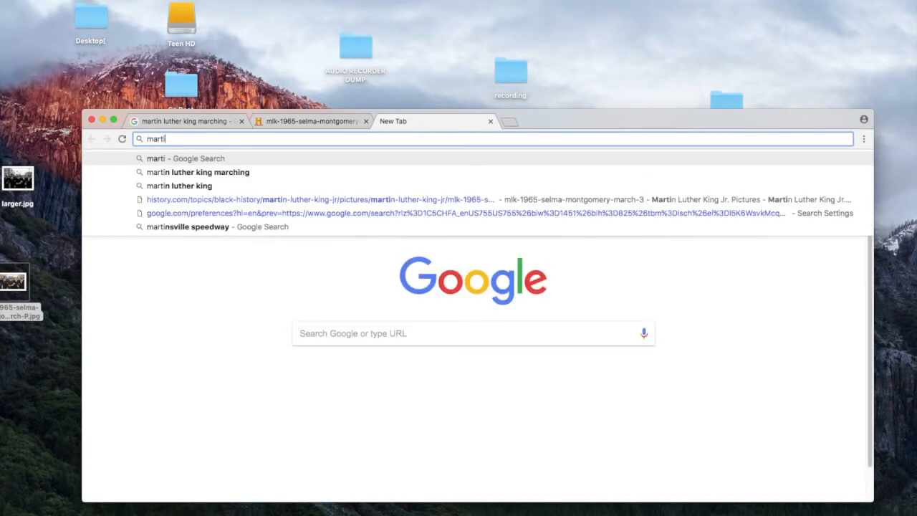
pyautogui.press('Down')
pyautogui.press('Down')
pyautogui.press('Return')
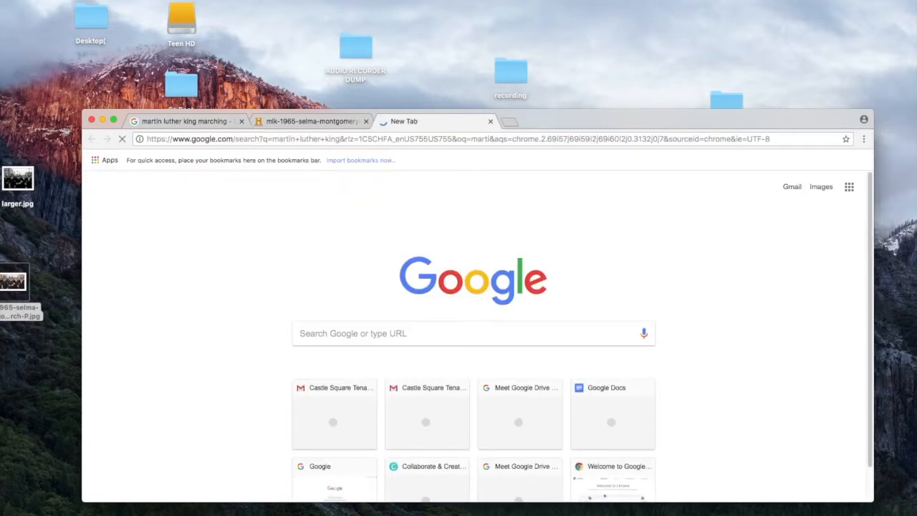
pyautogui.moveTo(540, 110); pyautogui.dragTo(549, 8)
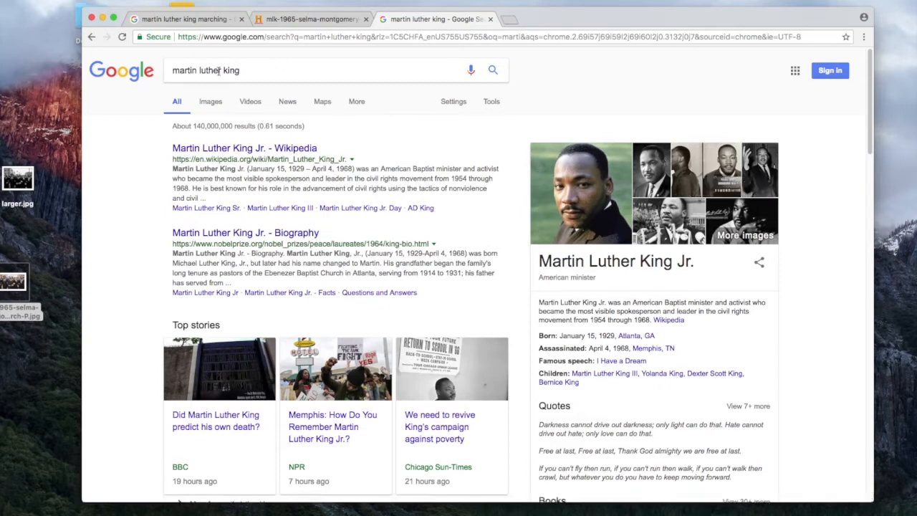
pyautogui.click(211, 101)
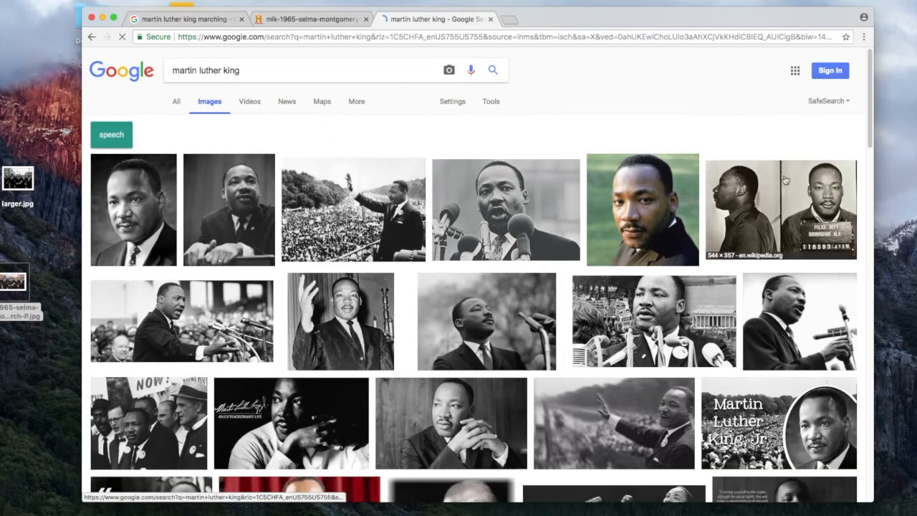
# Return to the "martin luther king marching" image results and look over the images
pyautogui.click(202, 19)
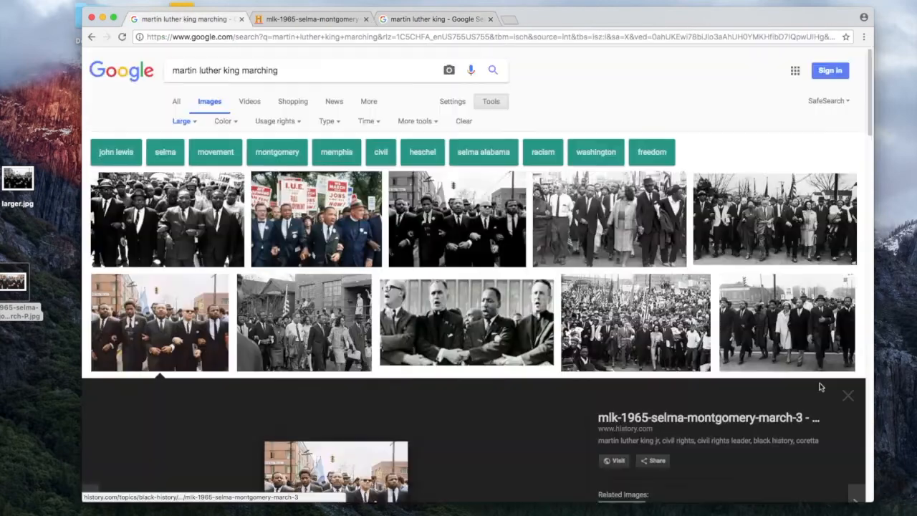
pyautogui.scroll(-3, 821, 387)
pyautogui.scroll(3, 444, 322)
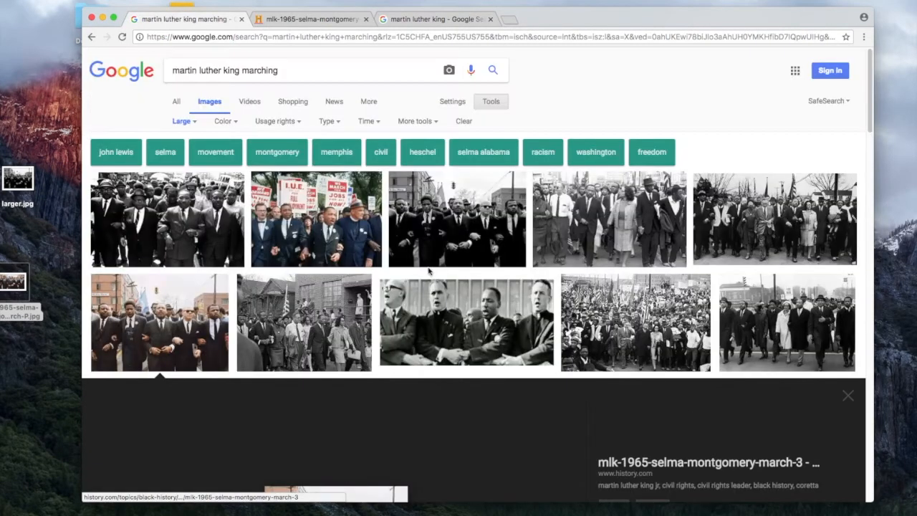
# Set the size filter of the marching image results to Any size
pyautogui.click(186, 124)
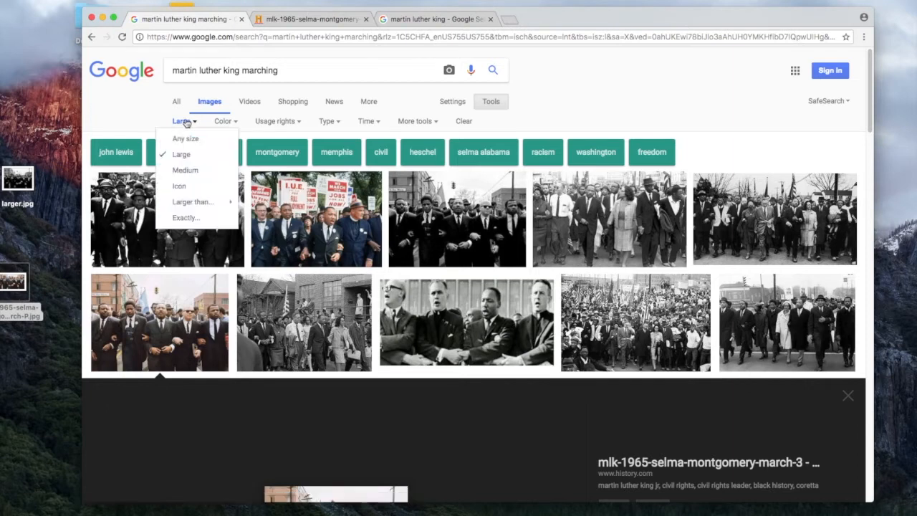
pyautogui.click(176, 126)
pyautogui.click(177, 126)
pyautogui.click(492, 103)
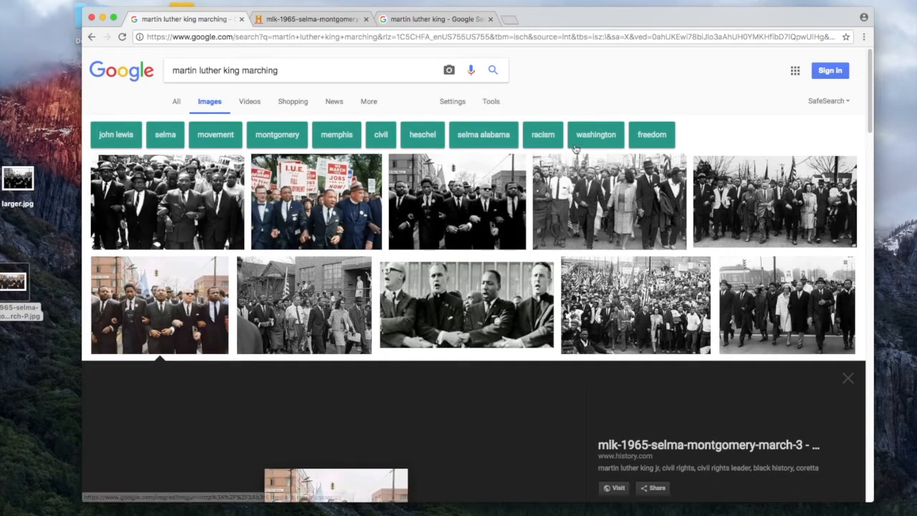
pyautogui.click(492, 105)
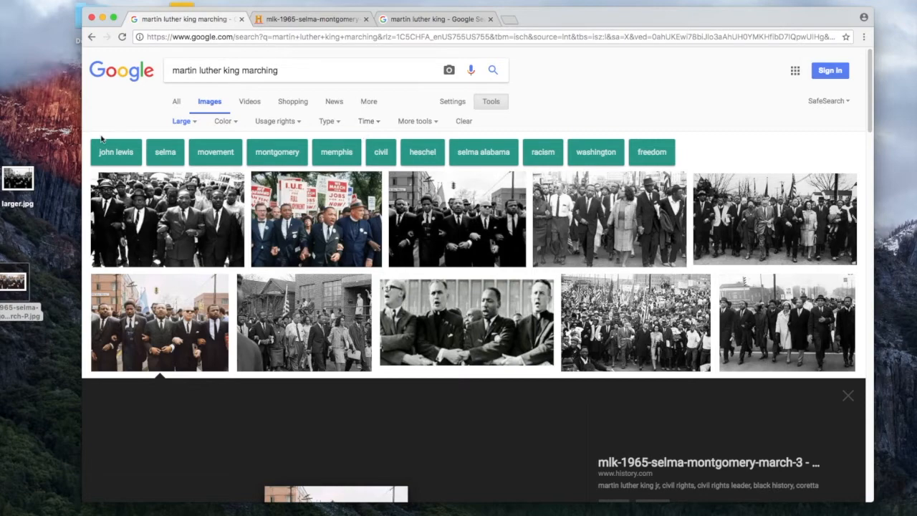
pyautogui.click(193, 127)
pyautogui.click(188, 140)
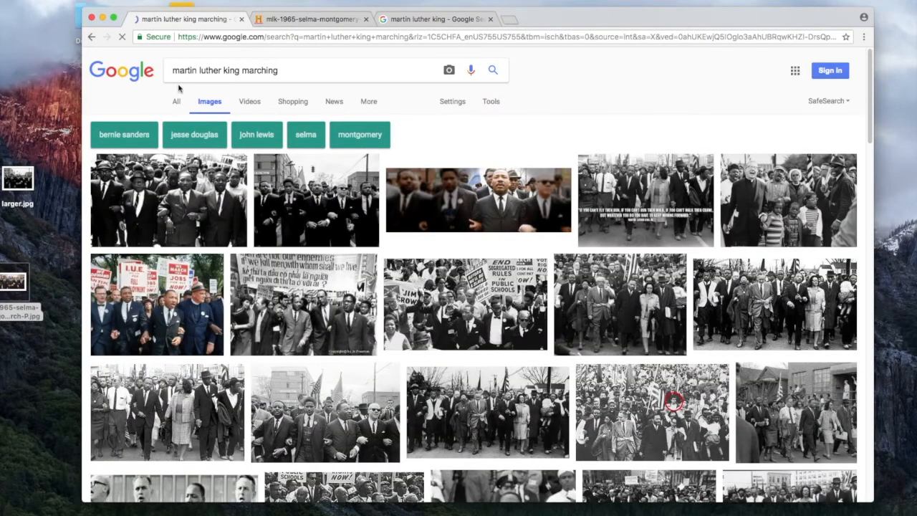
# Show the search tools and restrict the marching image results to Large images
pyautogui.click(492, 102)
pyautogui.click(491, 102)
pyautogui.click(492, 103)
pyautogui.click(181, 121)
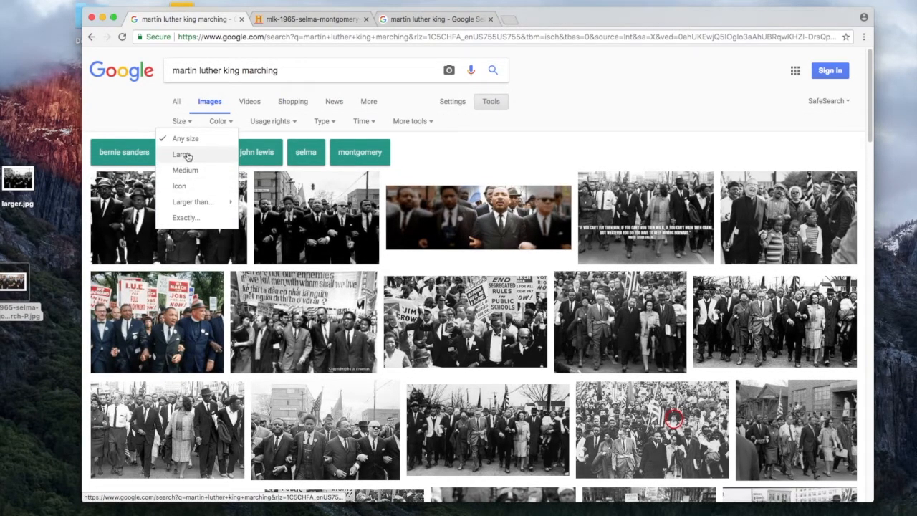
pyautogui.click(183, 155)
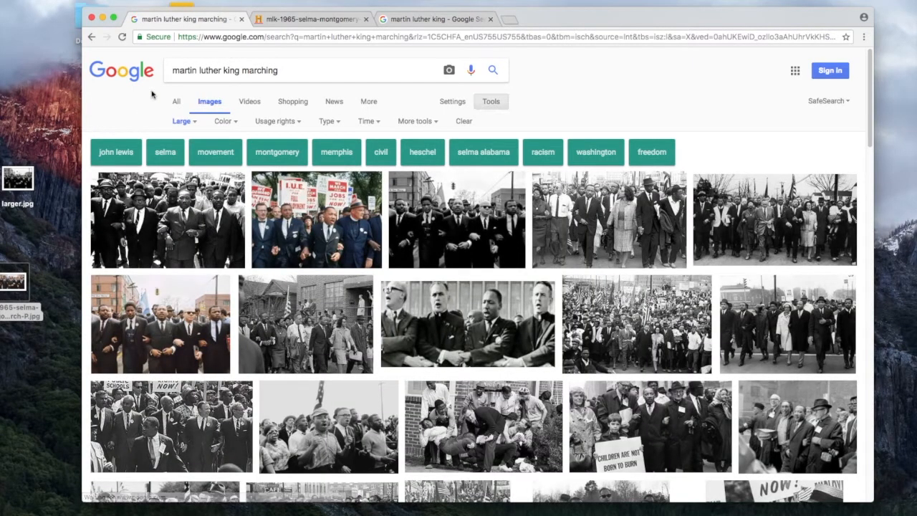
# Minimize the browser and move the mlk-1965-selma-montgomery-march-P.jpg file to a clear spot beside larger.jpg on the desktop
pyautogui.click(101, 19)
pyautogui.moveTo(16, 269); pyautogui.dragTo(79, 185)
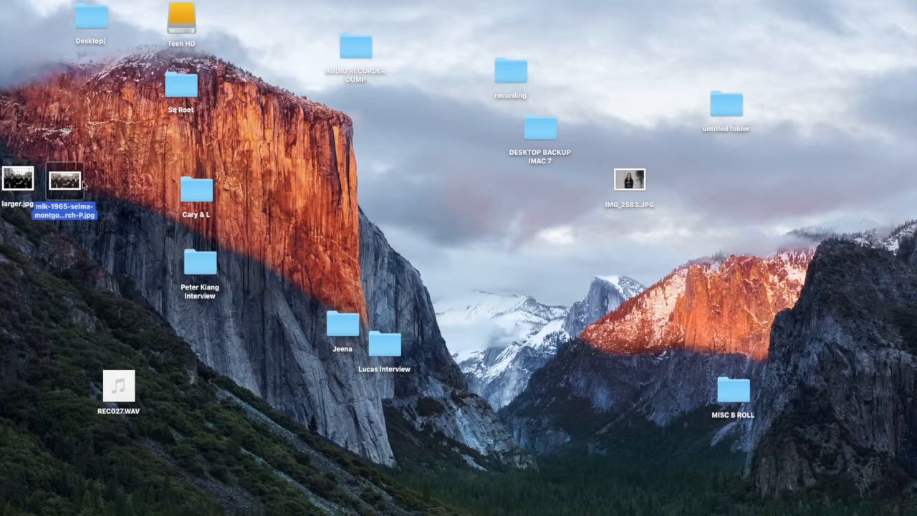
pyautogui.moveTo(68, 176); pyautogui.dragTo(93, 193)
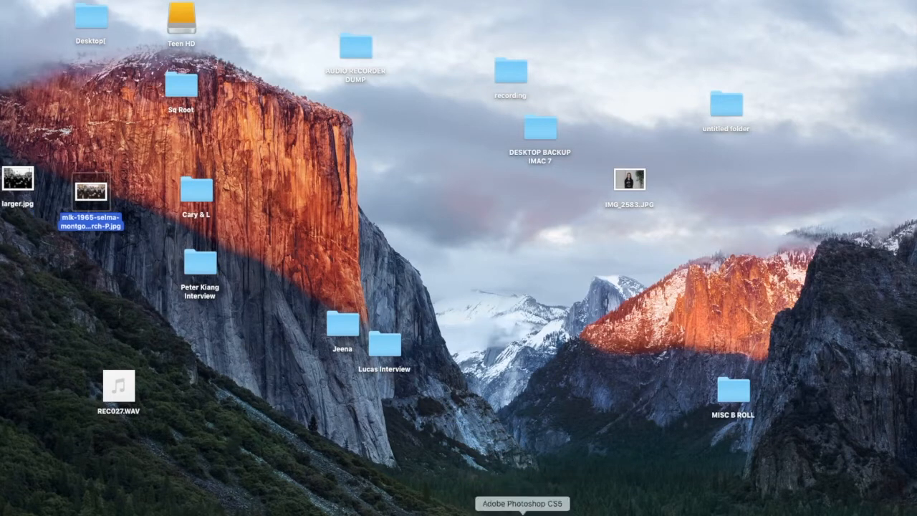
# Switch to Adobe Photoshop CS5 and set its workspace to Photography
pyautogui.click(522, 513)
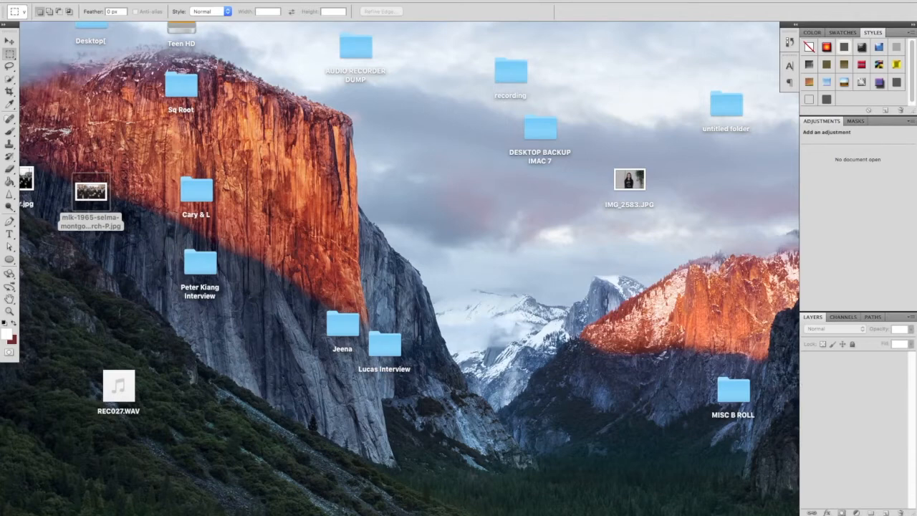
pyautogui.click(346, 0)
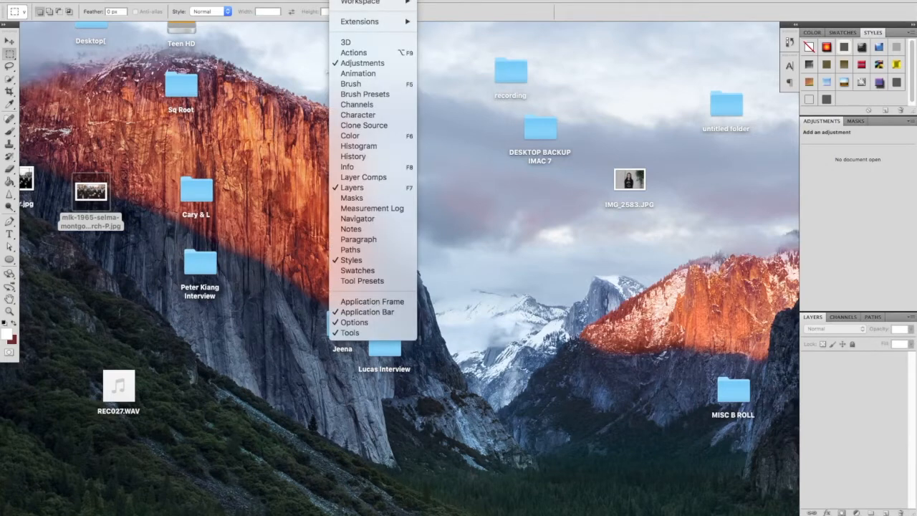
pyautogui.moveTo(363, 3)
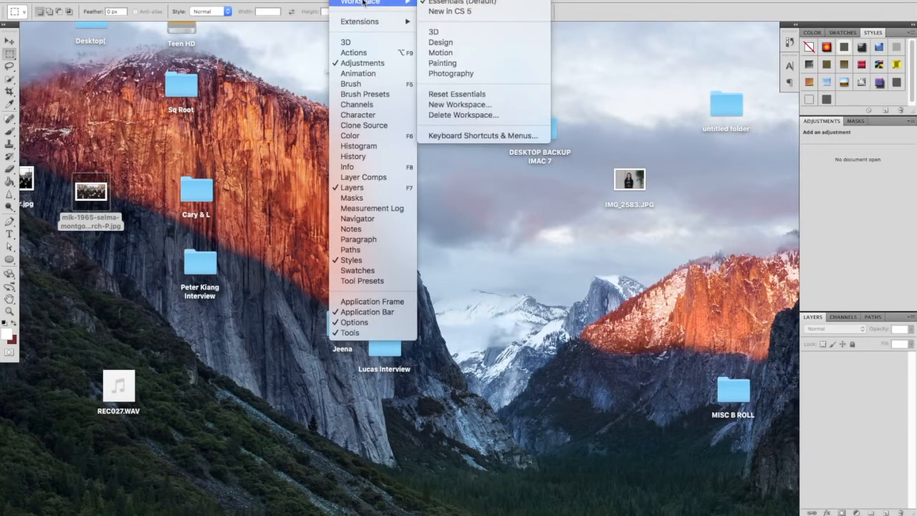
pyautogui.click(511, 75)
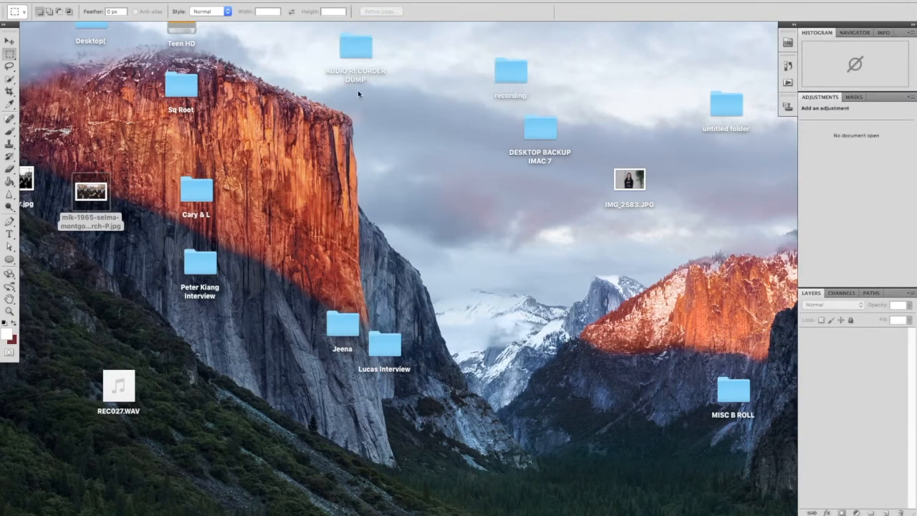
# Try the Design workspace and return to the Photography workspace
pyautogui.click(342, 0)
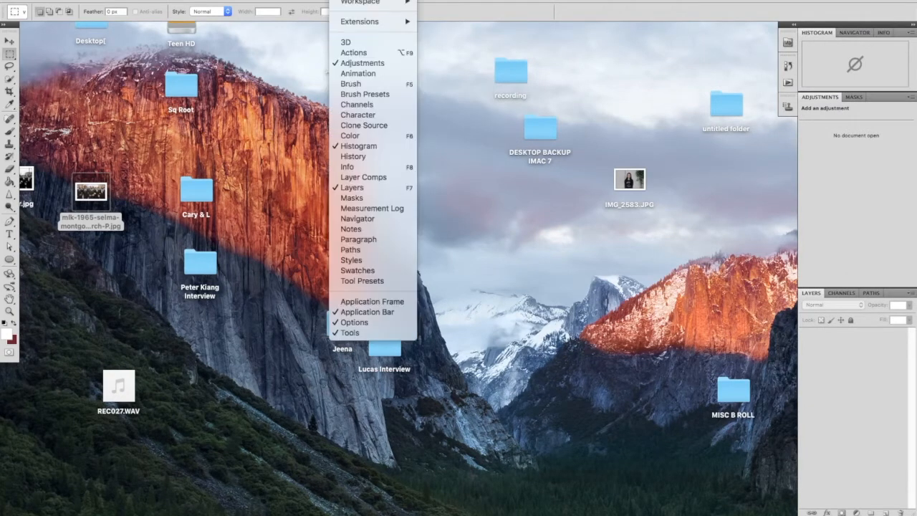
pyautogui.click(882, 200)
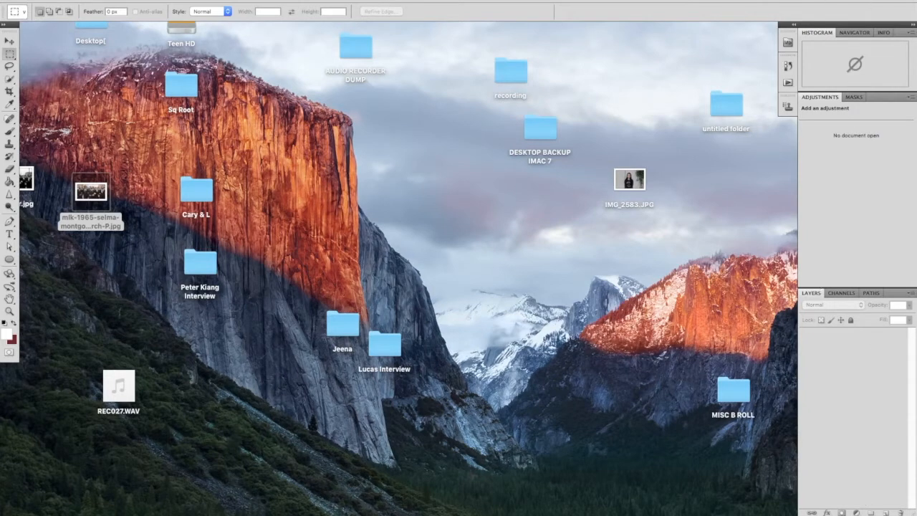
pyautogui.click(845, 6)
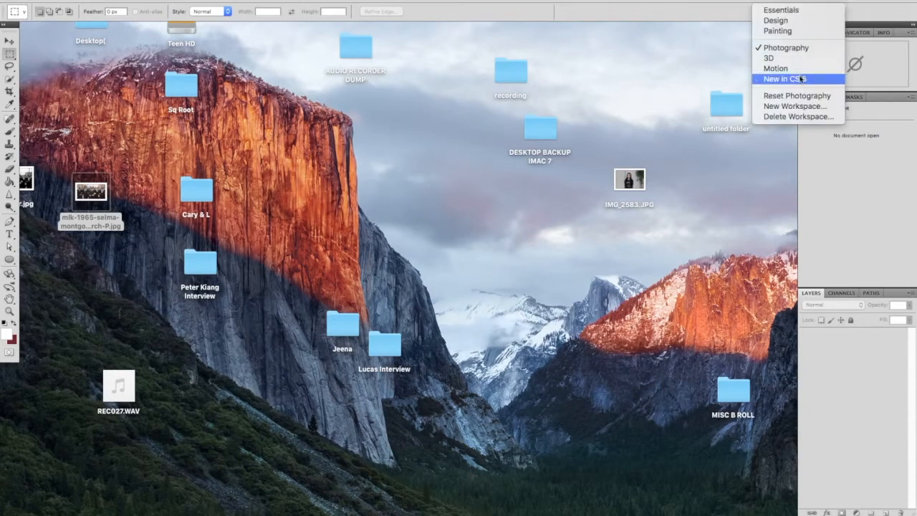
pyautogui.click(780, 20)
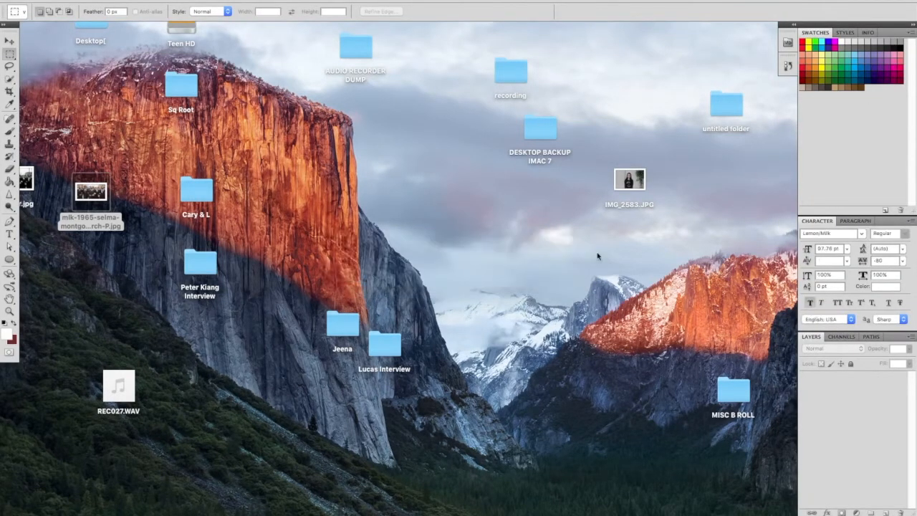
pyautogui.click(851, 5)
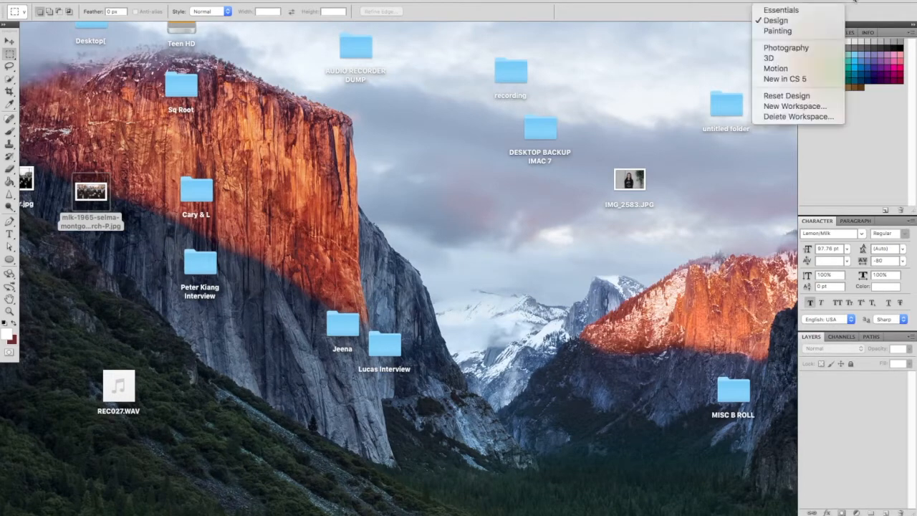
pyautogui.click(798, 50)
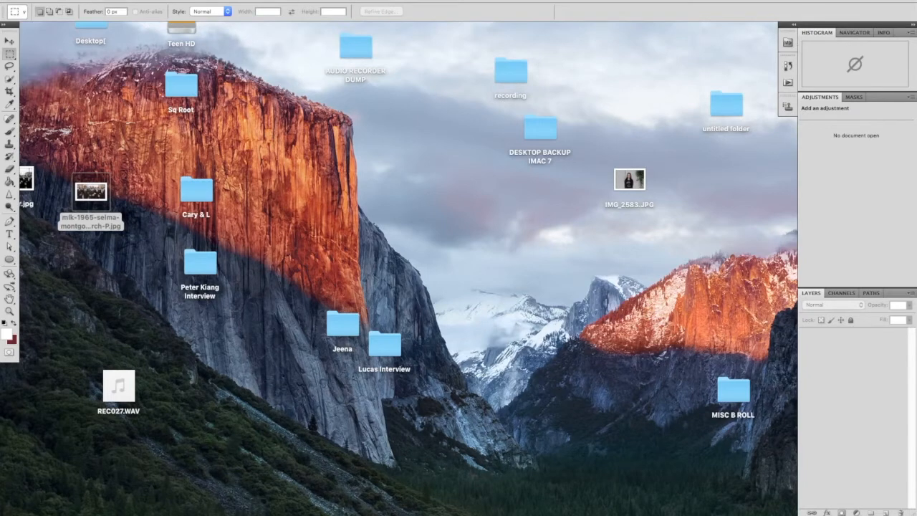
# Start a new document, name it YOURNAME_MLK, and check its width and height settings
pyautogui.click(85, 0)
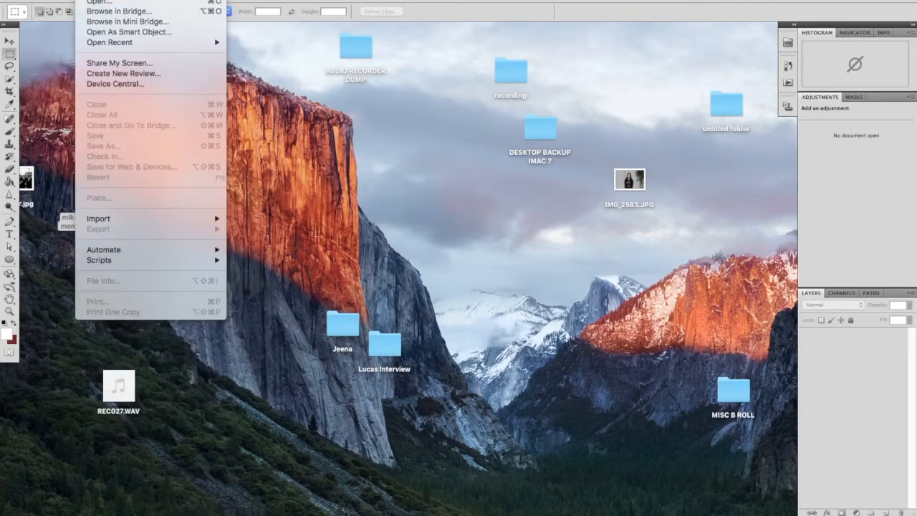
pyautogui.click(107, 2)
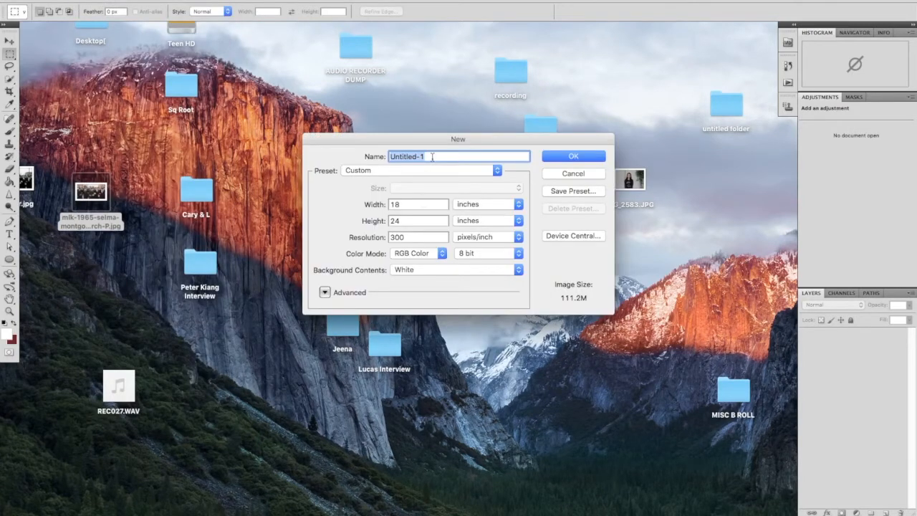
pyautogui.write('YOURNAME_MLK')
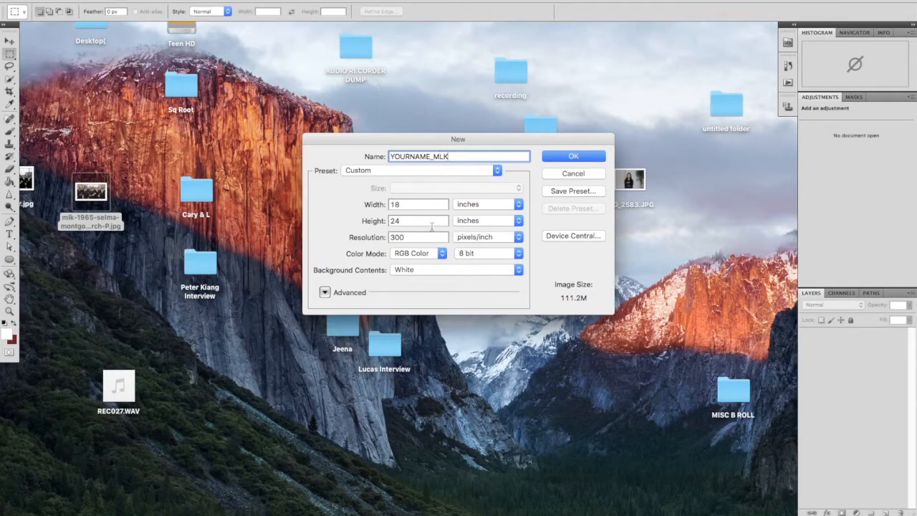
pyautogui.doubleClick(419, 205)
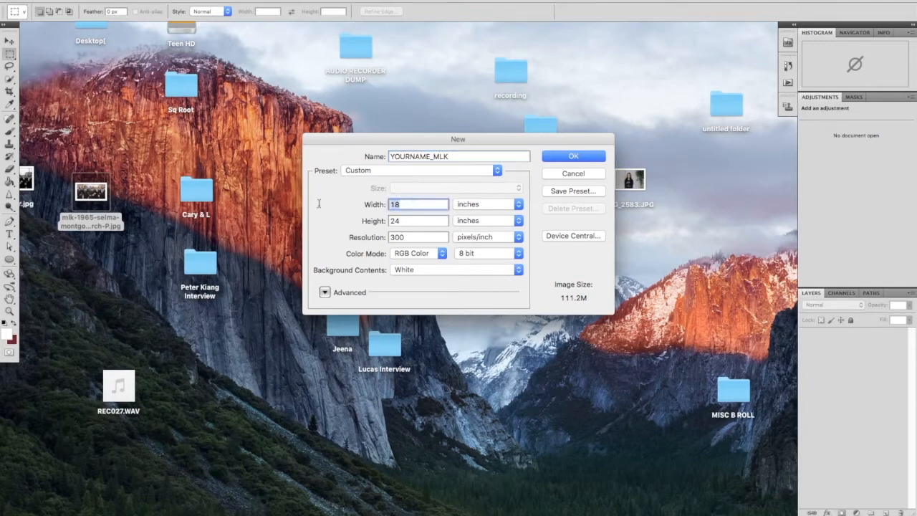
pyautogui.press('Tab')
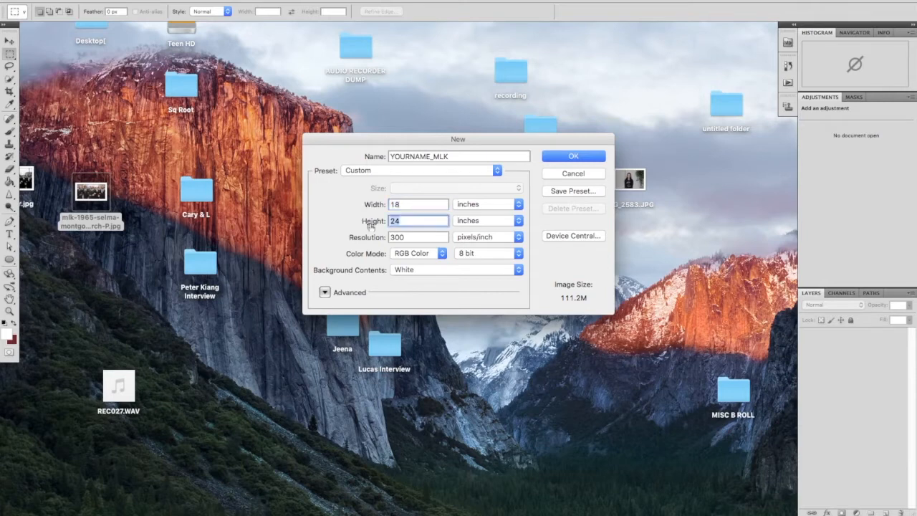
pyautogui.click(415, 207)
pyautogui.click(409, 221)
# Preview the mlk-1965-selma-montgomery-march-P.jpg file from the desktop
pyautogui.moveTo(92, 195); pyautogui.dragTo(116, 162)
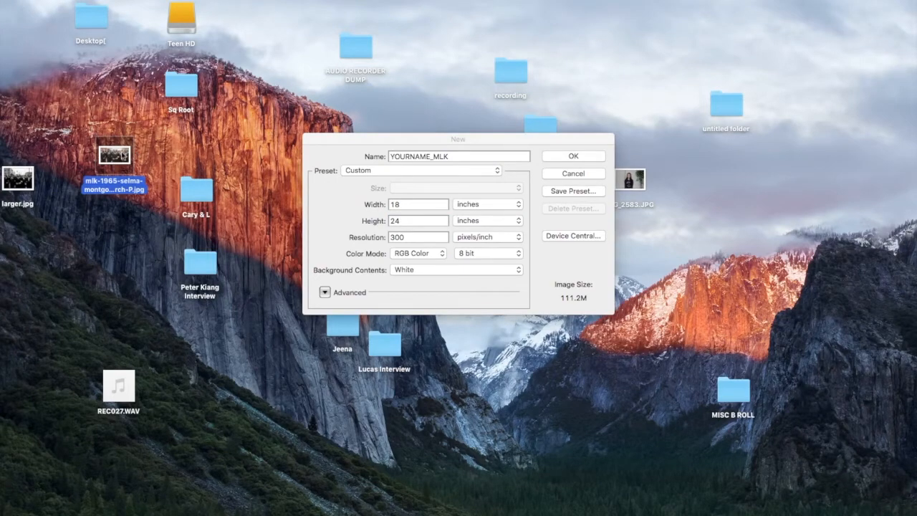
pyautogui.press('space')
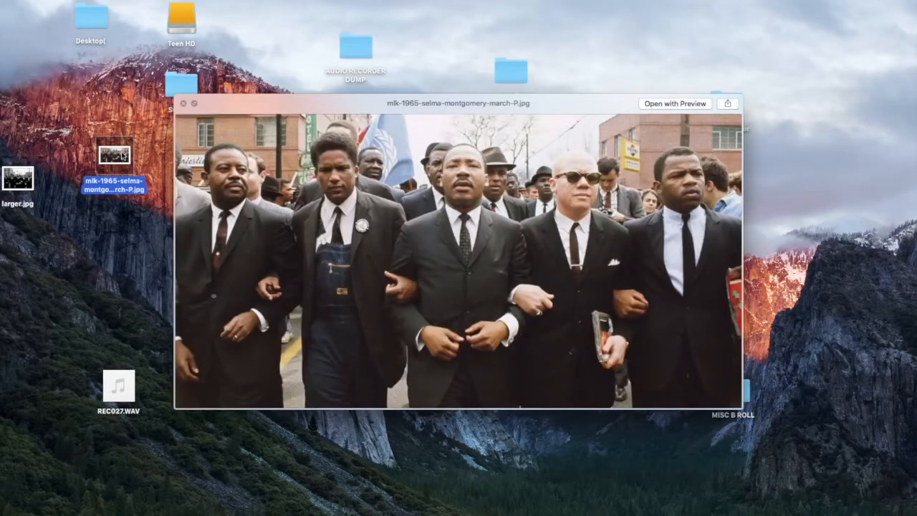
# Close the photo preview and create the YOURNAME_MLK document at 24 inches wide, 18 inches high and 300 pixels/inch
pyautogui.press('space')
pyautogui.click(400, 204)
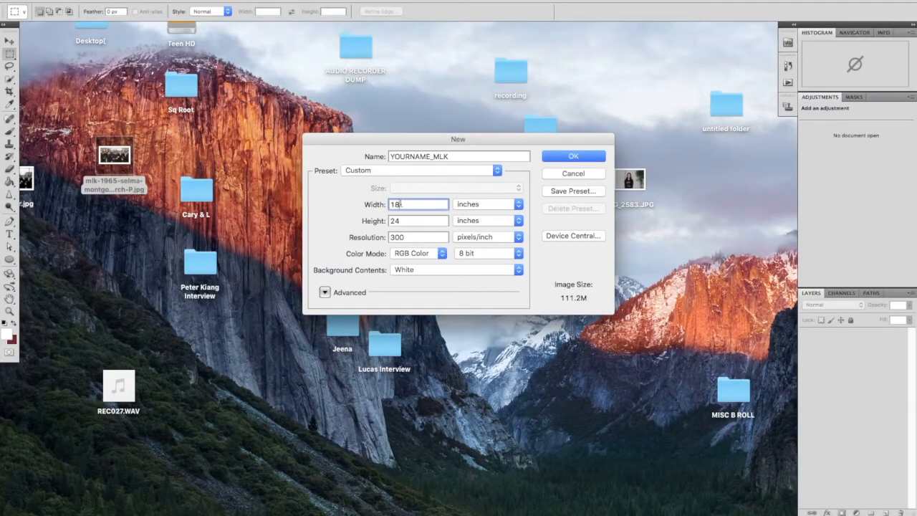
pyautogui.doubleClick(399, 204)
pyautogui.write('24')
pyautogui.press('Tab')
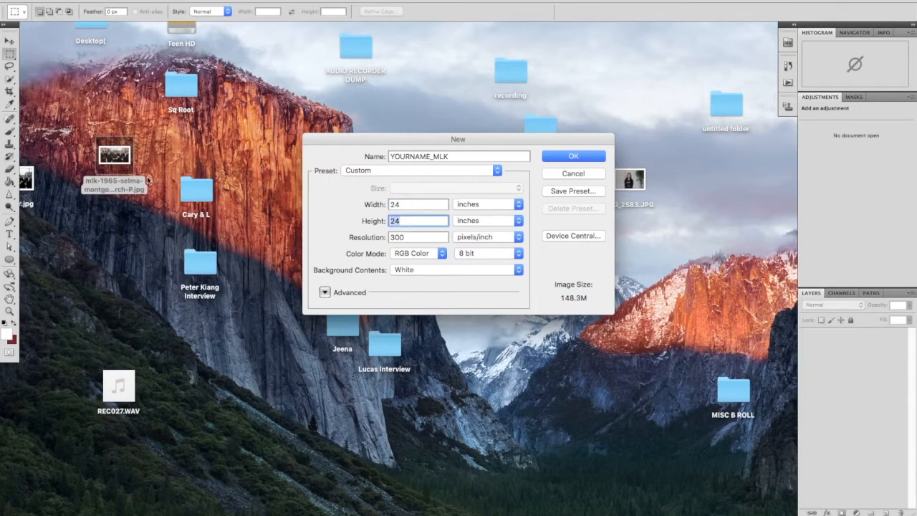
pyautogui.write('18')
pyautogui.click(407, 238)
pyautogui.moveTo(428, 238); pyautogui.dragTo(319, 232)
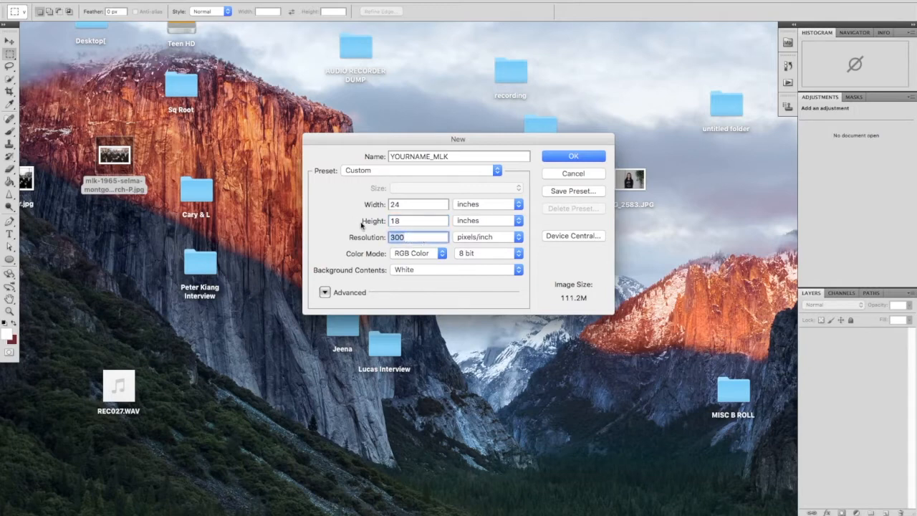
pyautogui.click(402, 207)
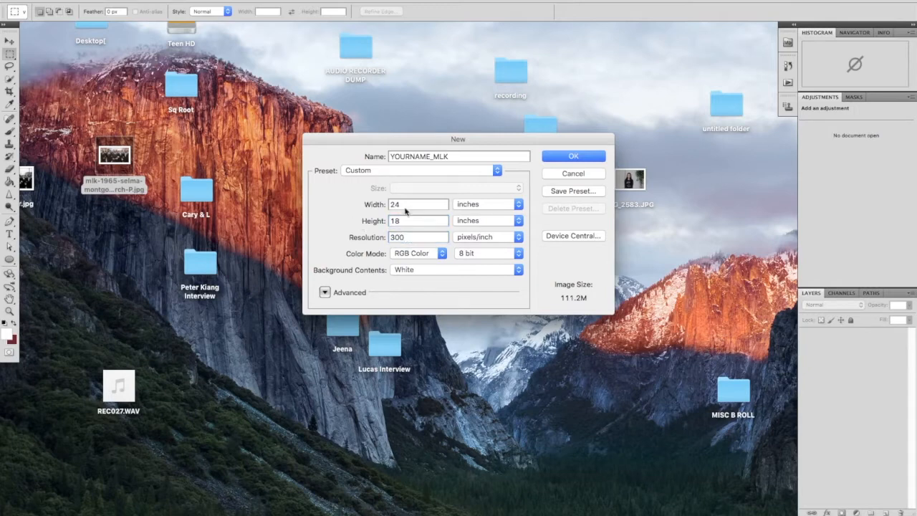
pyautogui.click(567, 174)
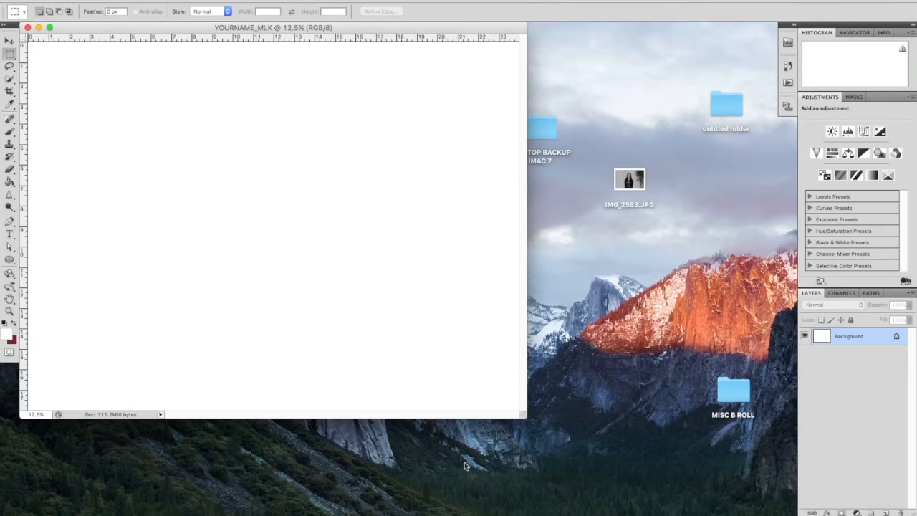
# Enlarge the new document's window and shift it so the march photo file on the desktop stays reachable
pyautogui.moveTo(526, 417); pyautogui.dragTo(759, 515)
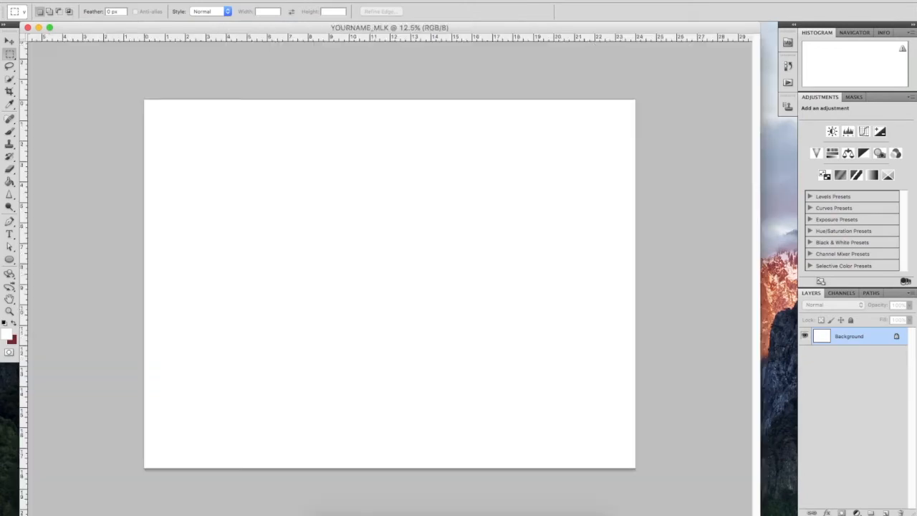
pyautogui.moveTo(508, 29); pyautogui.dragTo(575, 39)
pyautogui.moveTo(100, 156); pyautogui.dragTo(436, 268)
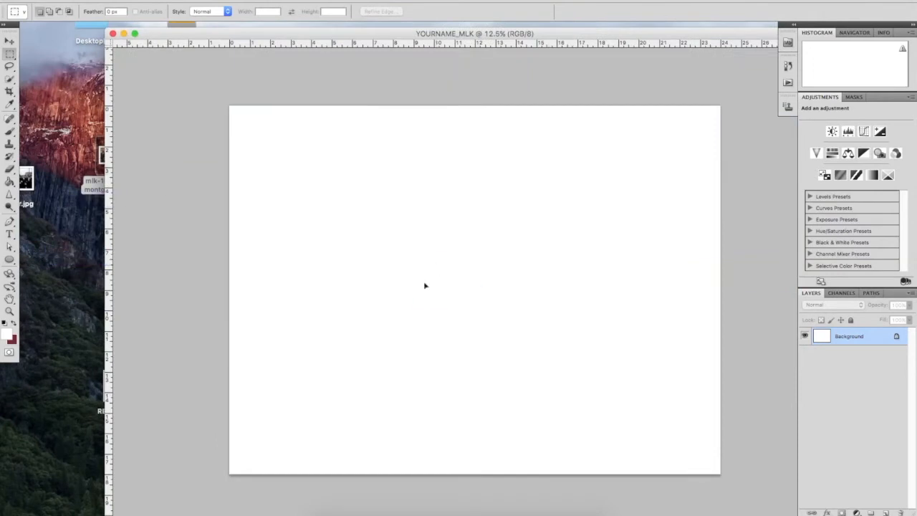
pyautogui.moveTo(491, 265); pyautogui.dragTo(588, 229)
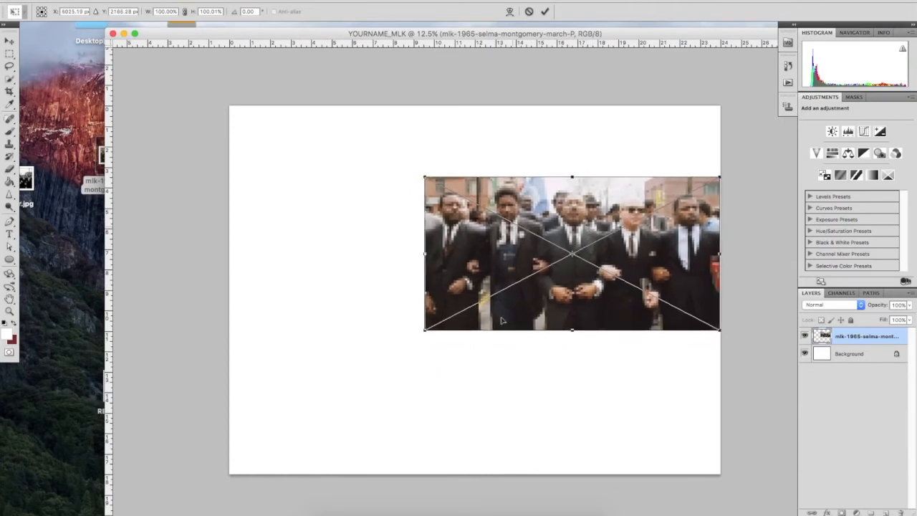
pyautogui.moveTo(412, 334); pyautogui.dragTo(194, 366)
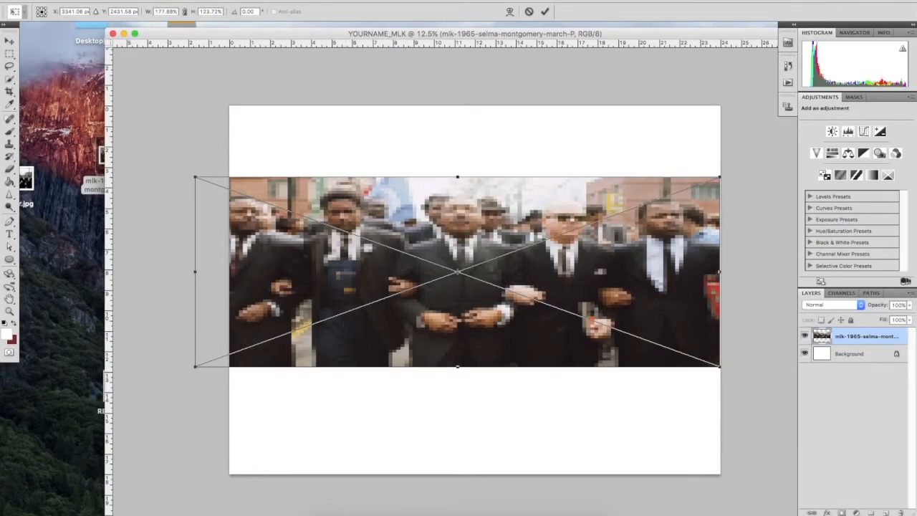
pyautogui.click(529, 12)
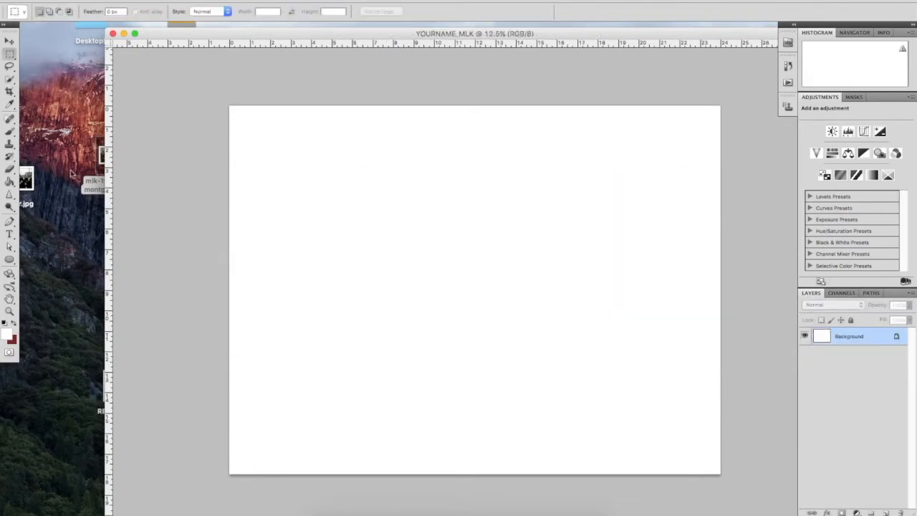
pyautogui.moveTo(87, 191); pyautogui.dragTo(74, 242)
pyautogui.moveTo(94, 204); pyautogui.dragTo(475, 273)
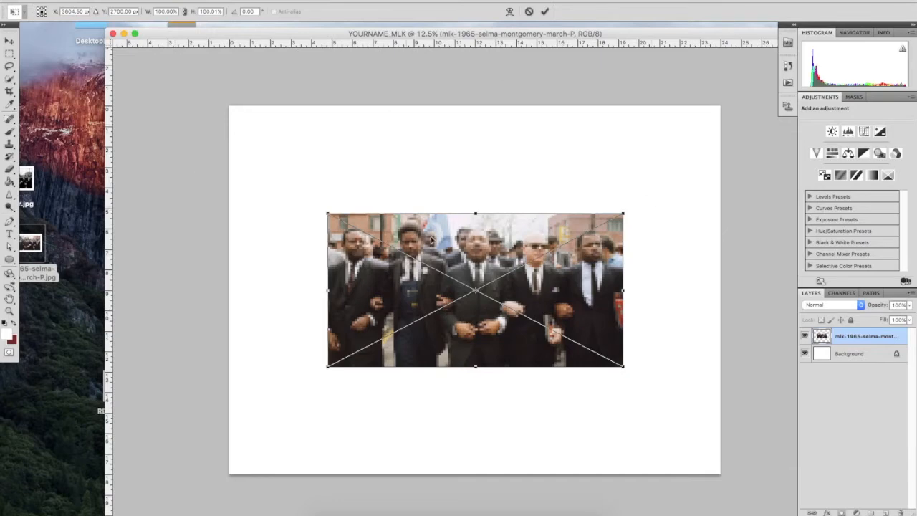
pyautogui.moveTo(449, 258); pyautogui.dragTo(547, 260)
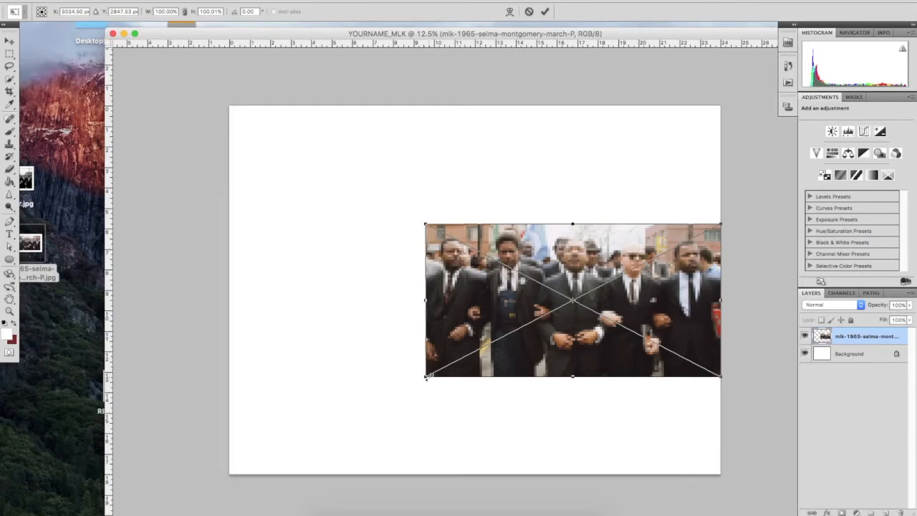
pyautogui.moveTo(425, 377); pyautogui.dragTo(395, 358)
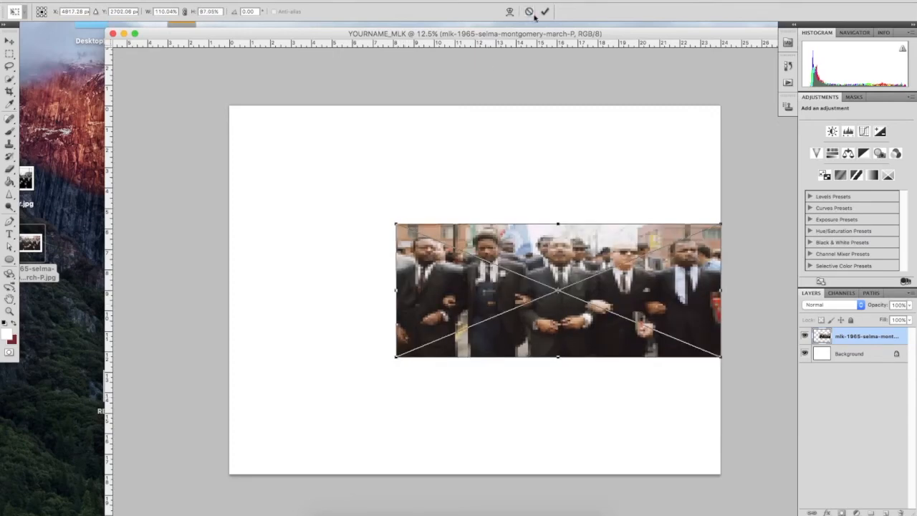
pyautogui.click(528, 11)
# Place mlk-1965-selma-montgomery-march-P.jpg scaled proportionally to about 167%, spanning the canvas width and sitting on its bottom edge
pyautogui.moveTo(71, 277); pyautogui.dragTo(616, 321)
pyautogui.moveTo(555, 297); pyautogui.dragTo(652, 287)
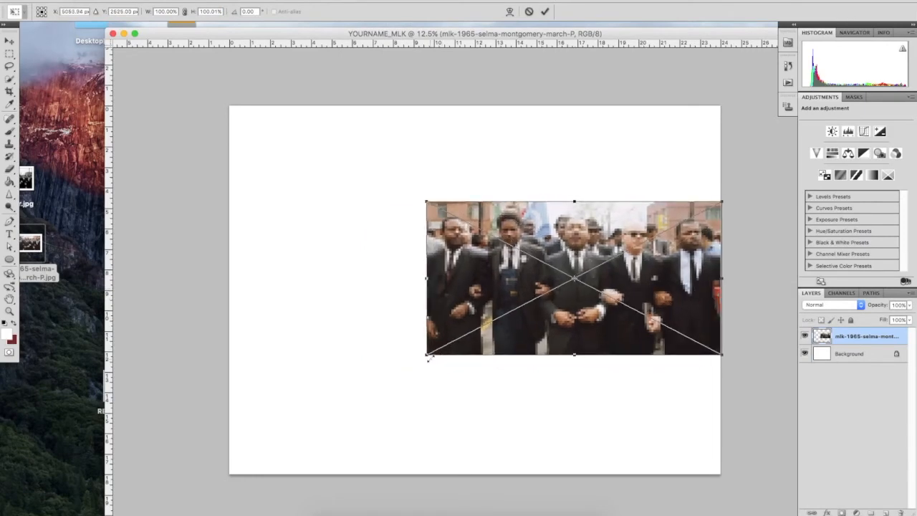
pyautogui.moveTo(429, 358); pyautogui.dragTo(203, 401)
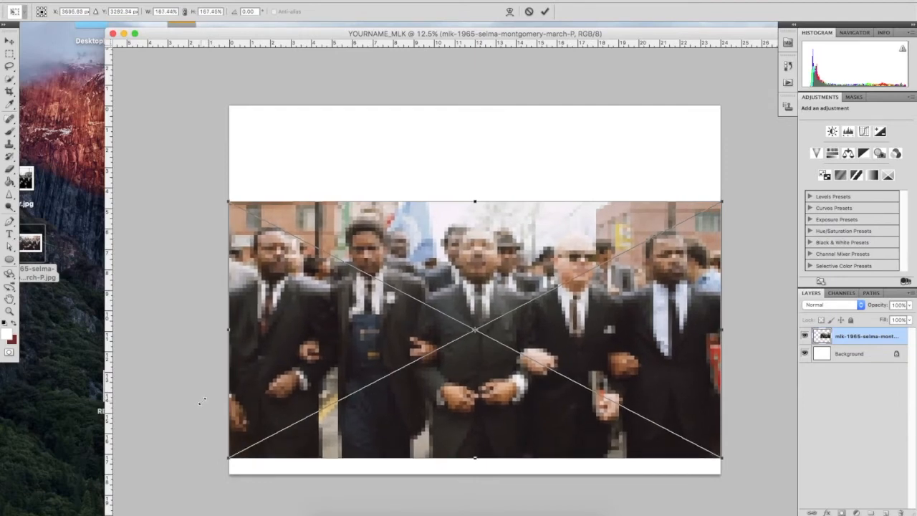
pyautogui.press('Return')
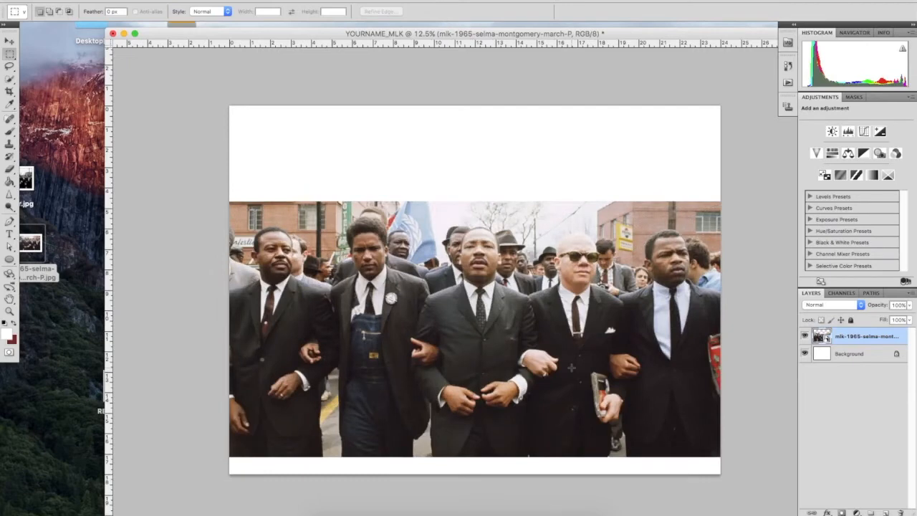
pyautogui.click(13, 40)
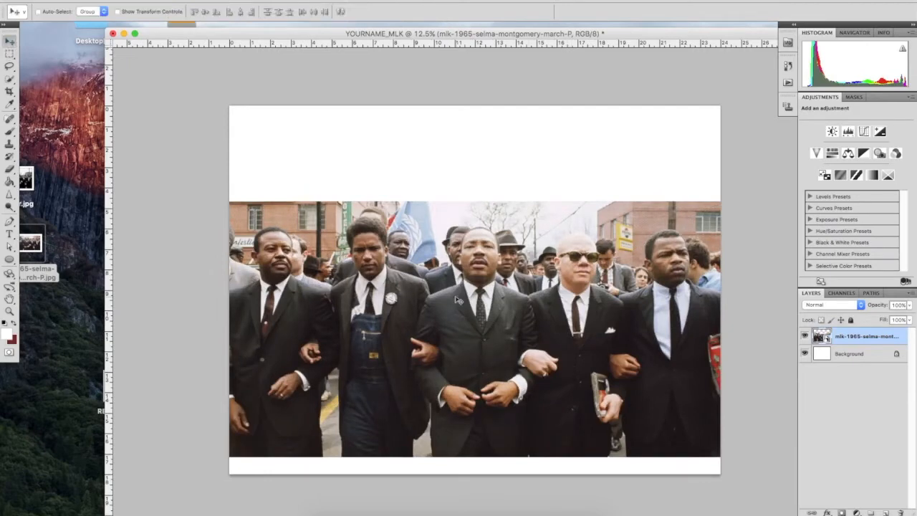
pyautogui.moveTo(457, 295); pyautogui.dragTo(459, 313)
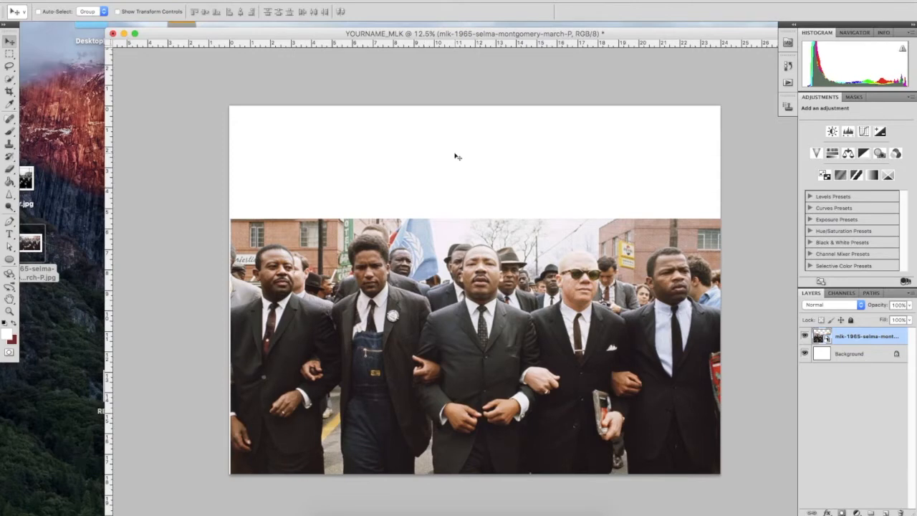
# Rename the placed photo's layer as REFERENCE PHOTO
pyautogui.doubleClick(860, 337)
pyautogui.click(857, 406)
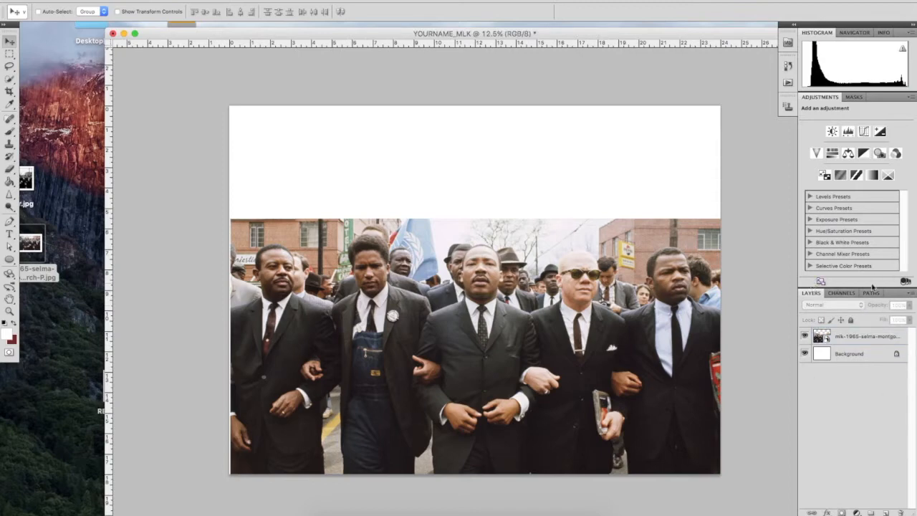
pyautogui.doubleClick(859, 337)
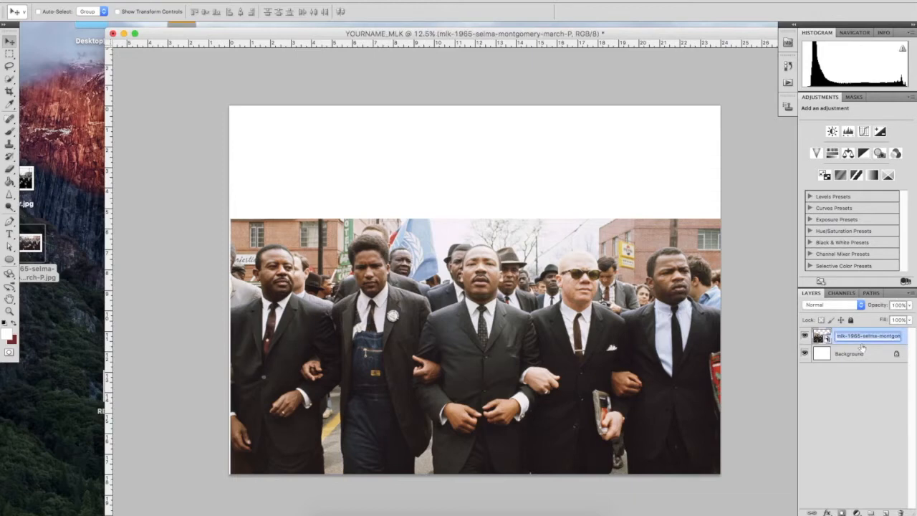
pyautogui.write('SEFERENCE PHOTO')
pyautogui.press('Return')
# Convert the locked Background into a regular layer, keeping the suggested name and settings
pyautogui.doubleClick(863, 355)
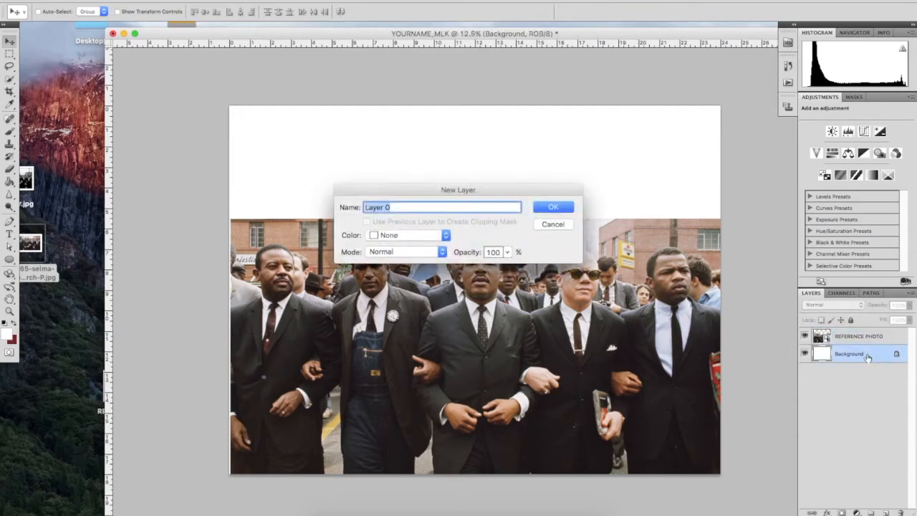
pyautogui.click(544, 225)
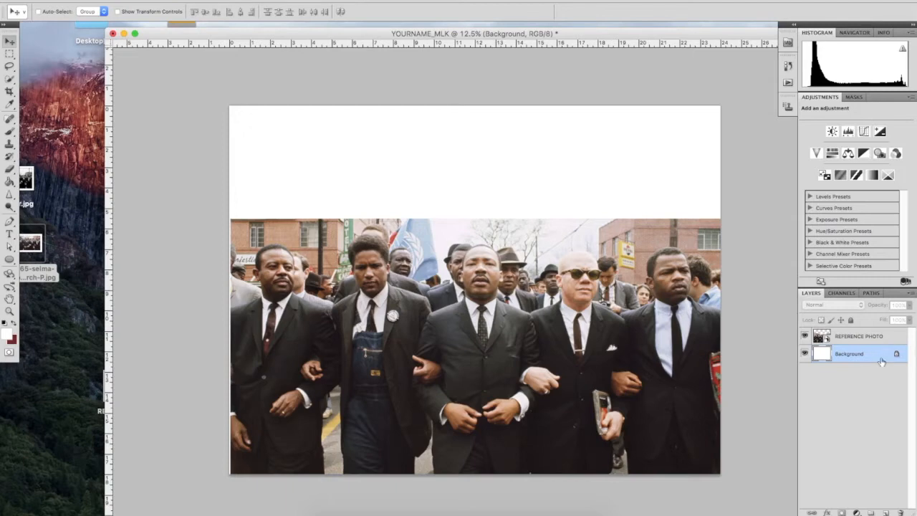
pyautogui.doubleClick(880, 359)
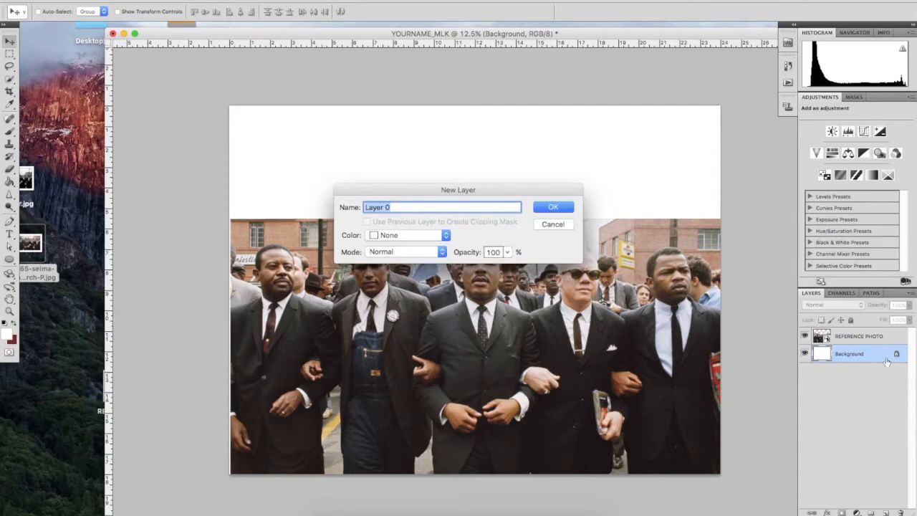
pyautogui.click(550, 208)
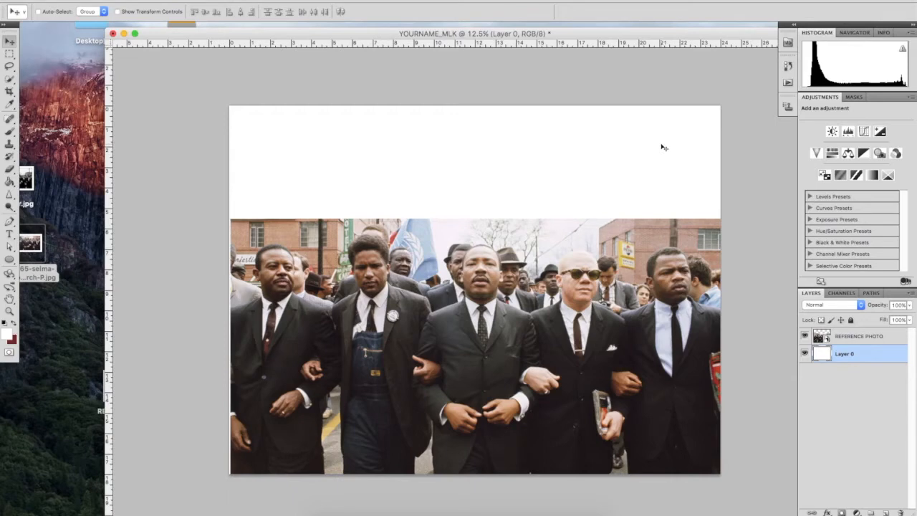
# Draw a closed four-sided shape with the Pen tool in the white area above the photo
pyautogui.click(9, 221)
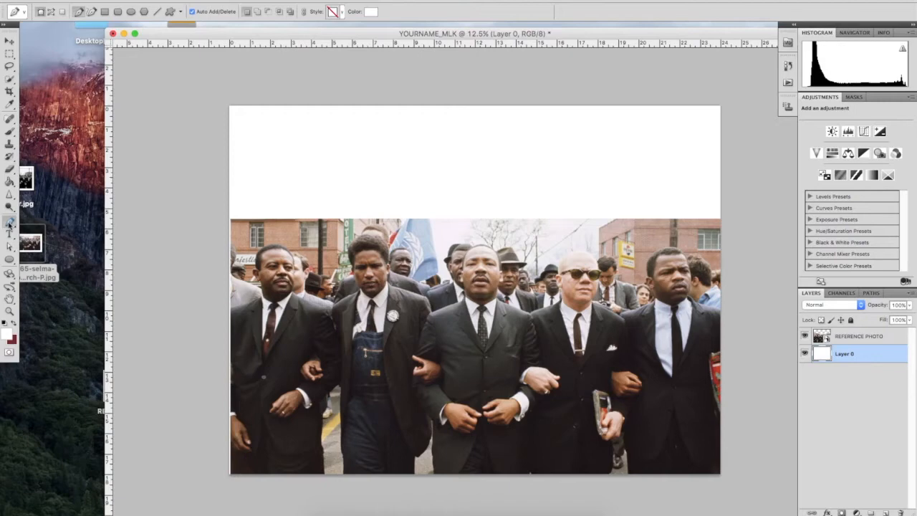
pyautogui.click(346, 157)
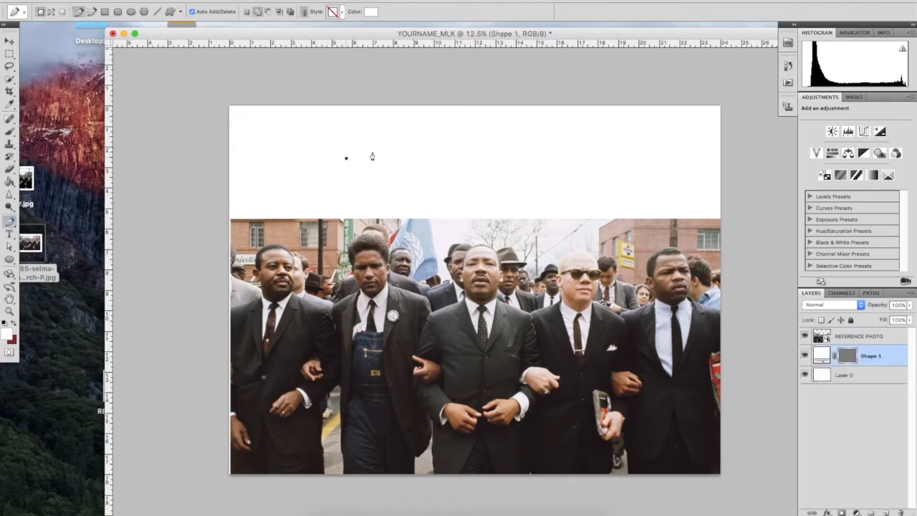
pyautogui.click(471, 125)
pyautogui.click(568, 170)
pyautogui.click(487, 215)
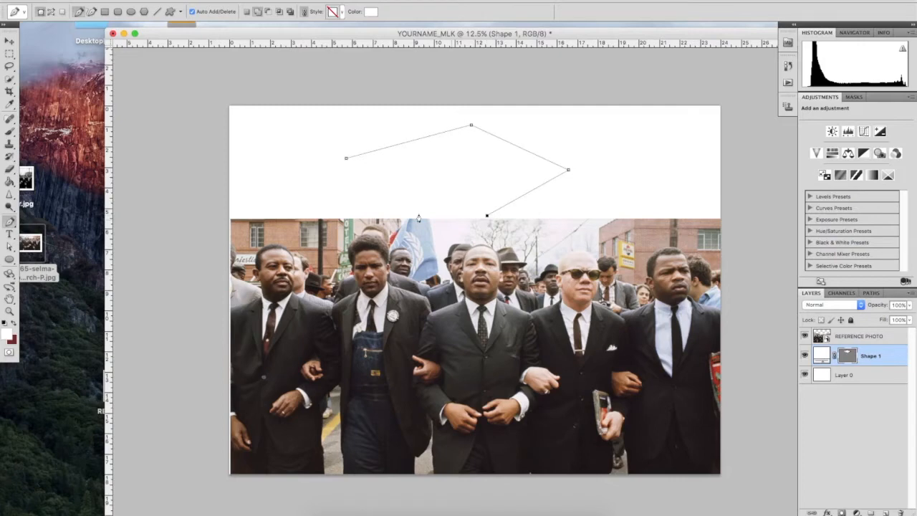
pyautogui.click(346, 158)
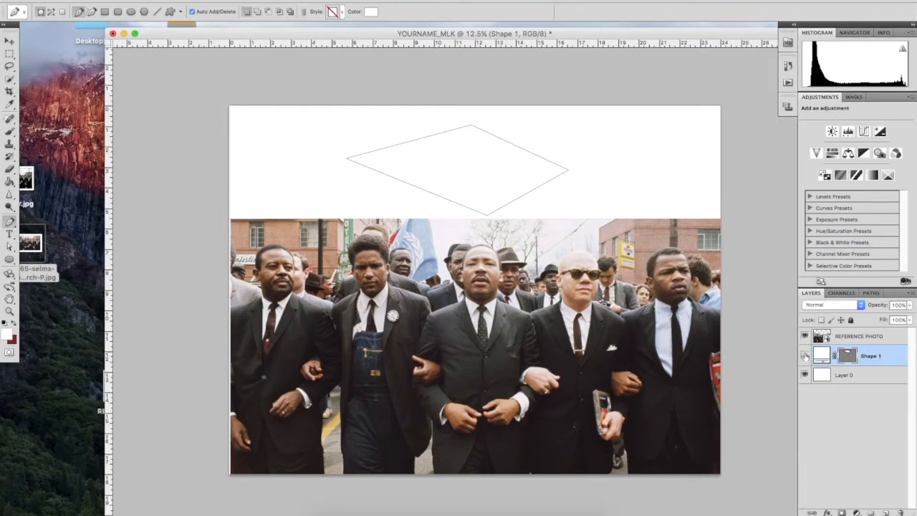
# Toggle the four-sided shape layer's visibility several times and delete the layer
pyautogui.click(805, 355)
pyautogui.click(805, 355)
pyautogui.click(804, 355)
pyautogui.click(805, 355)
pyautogui.click(804, 355)
pyautogui.click(805, 356)
pyautogui.moveTo(896, 355); pyautogui.dragTo(904, 512)
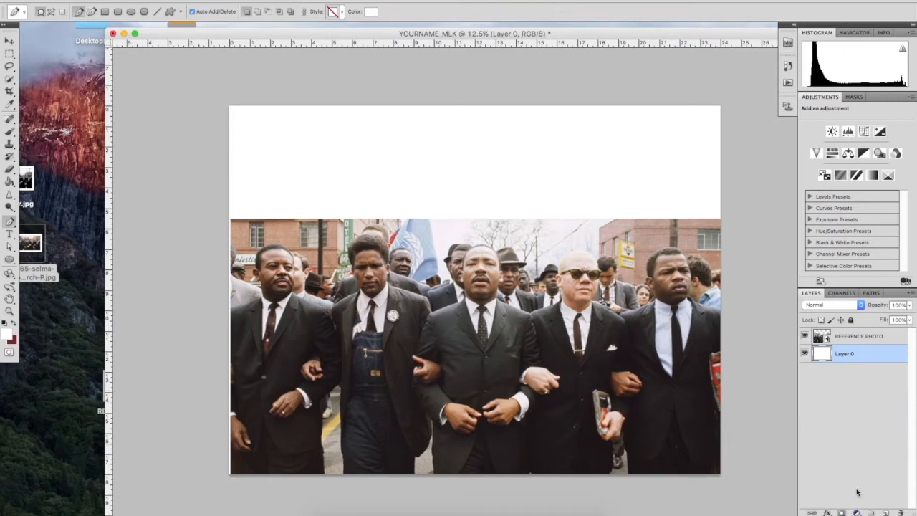
# Select the standard Pen tool, try its Paths mode, and set it to draw shape layers
pyautogui.click(10, 223)
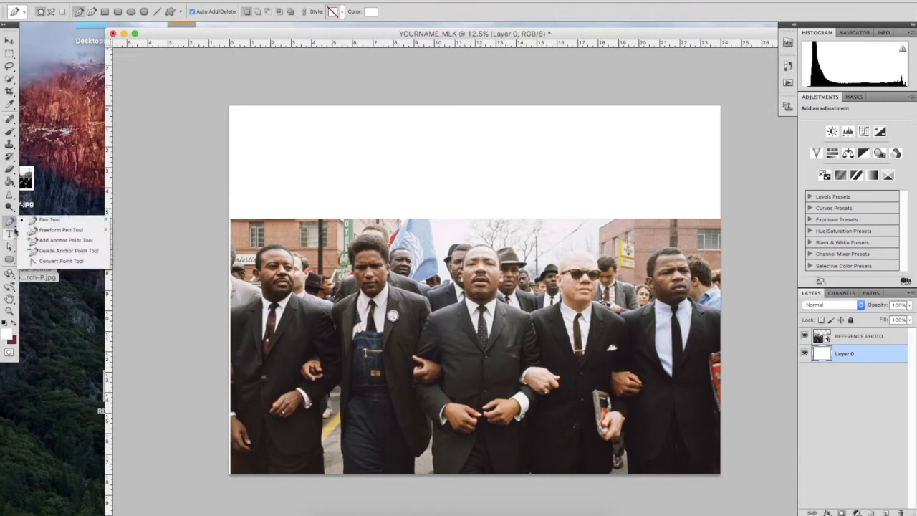
pyautogui.click(38, 221)
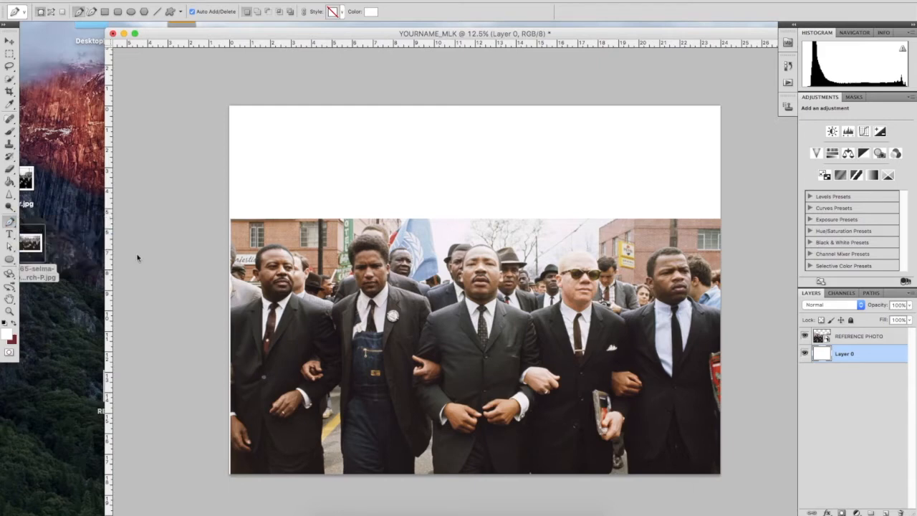
pyautogui.click(51, 12)
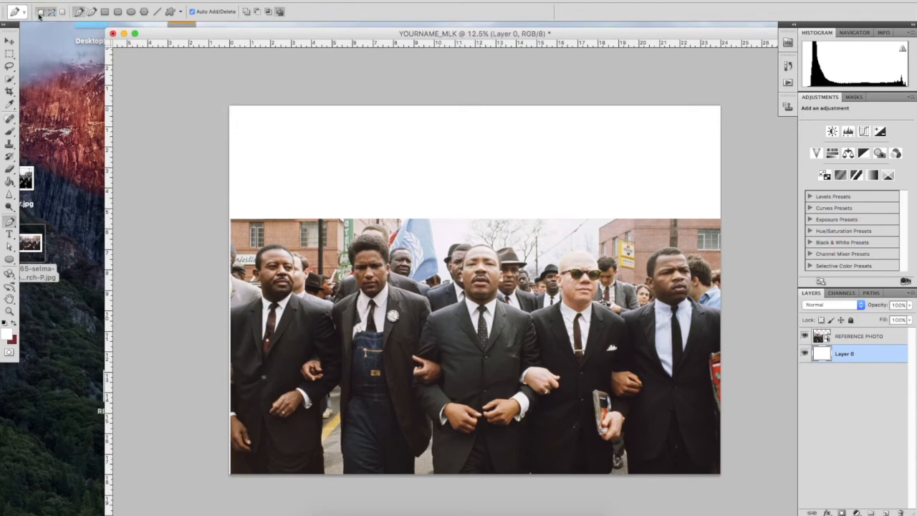
pyautogui.click(41, 12)
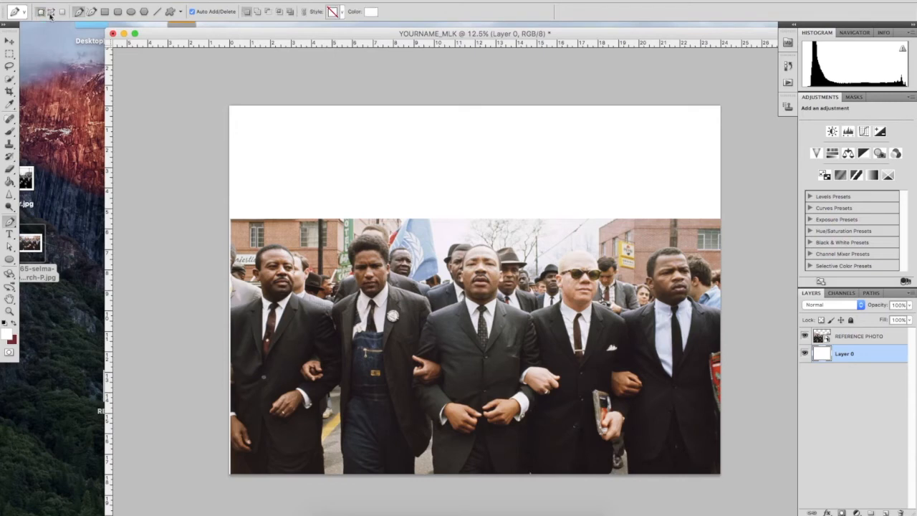
pyautogui.click(51, 11)
pyautogui.click(40, 12)
pyautogui.press('super+plus')
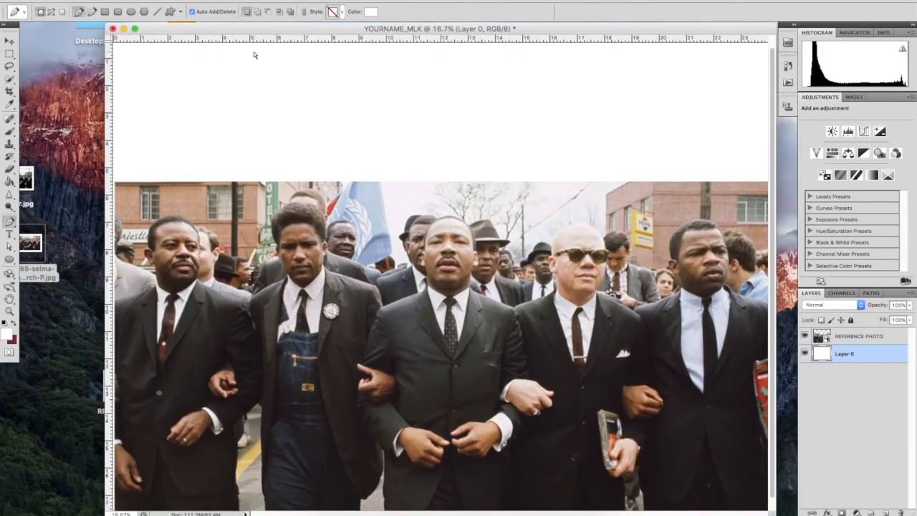
pyautogui.press('super+plus')
pyautogui.press('super+minus')
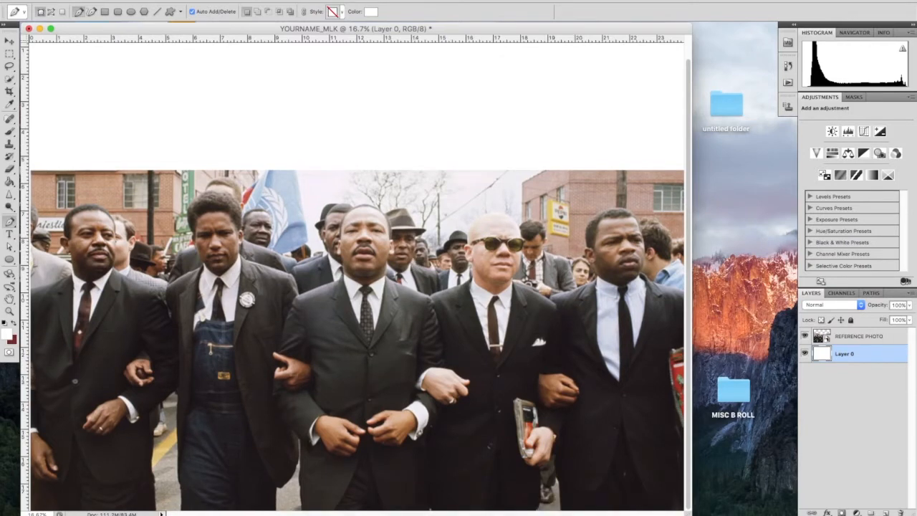
# Widen the document window and trace the central man's outline from the top of the head down his right-hand side to the jacket hem
pyautogui.moveTo(691, 514); pyautogui.dragTo(770, 515)
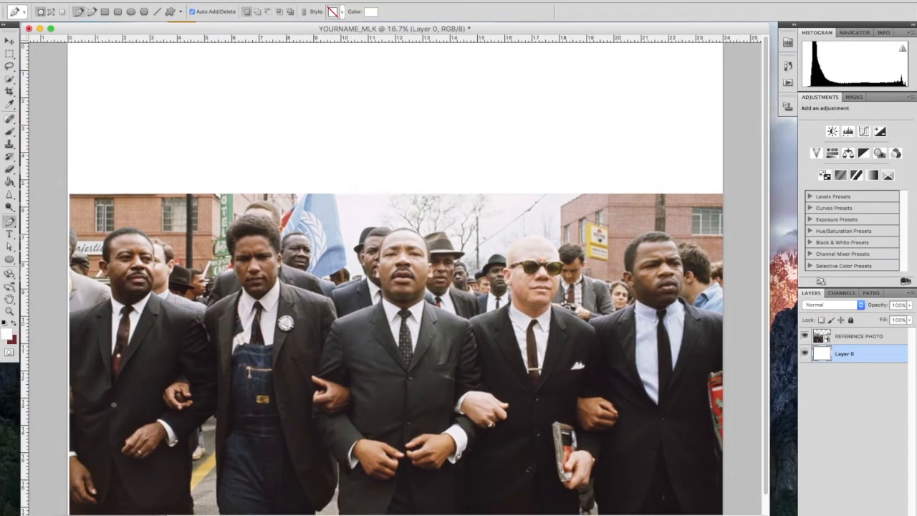
pyautogui.scroll(-1, 545, 356)
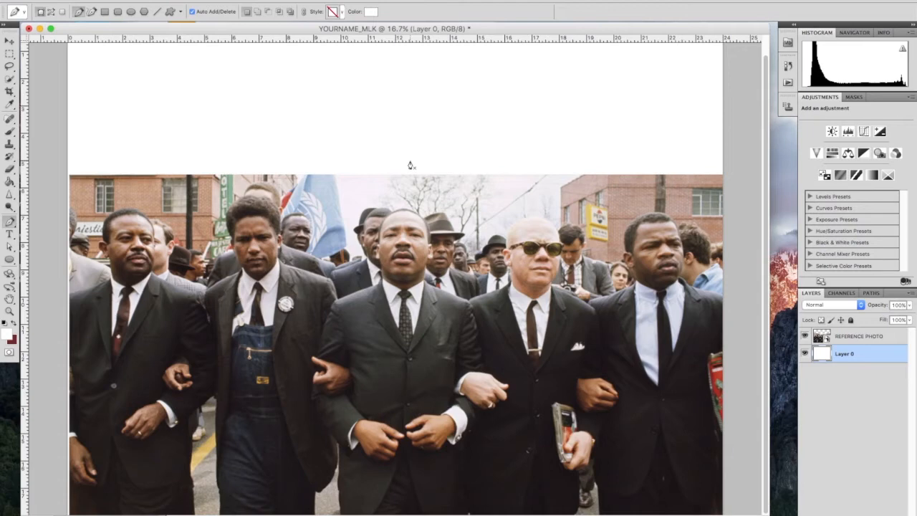
pyautogui.click(404, 213)
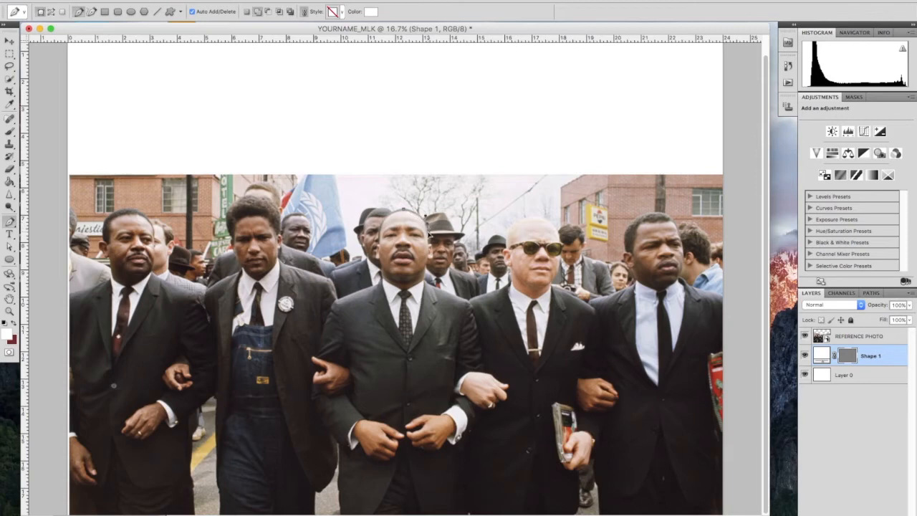
pyautogui.moveTo(424, 226)
pyautogui.mouseDown()
pyautogui.moveTo(419, 263)
pyautogui.moveTo(296, 336)
pyautogui.moveTo(430, 356)
pyautogui.moveTo(481, 336)
pyautogui.moveTo(502, 309)
pyautogui.moveTo(307, 265)
pyautogui.moveTo(565, 292)
pyautogui.moveTo(481, 335)
pyautogui.moveTo(421, 310)
pyautogui.moveTo(424, 242)
pyautogui.mouseUp()
pyautogui.moveTo(431, 235)
pyautogui.mouseDown()
pyautogui.moveTo(455, 292)
pyautogui.moveTo(433, 220)
pyautogui.mouseUp()
pyautogui.click(483, 378)
pyautogui.moveTo(482, 415); pyautogui.dragTo(457, 445)
pyautogui.click(457, 471)
pyautogui.moveTo(457, 472); pyautogui.dragTo(461, 513)
pyautogui.click(410, 513)
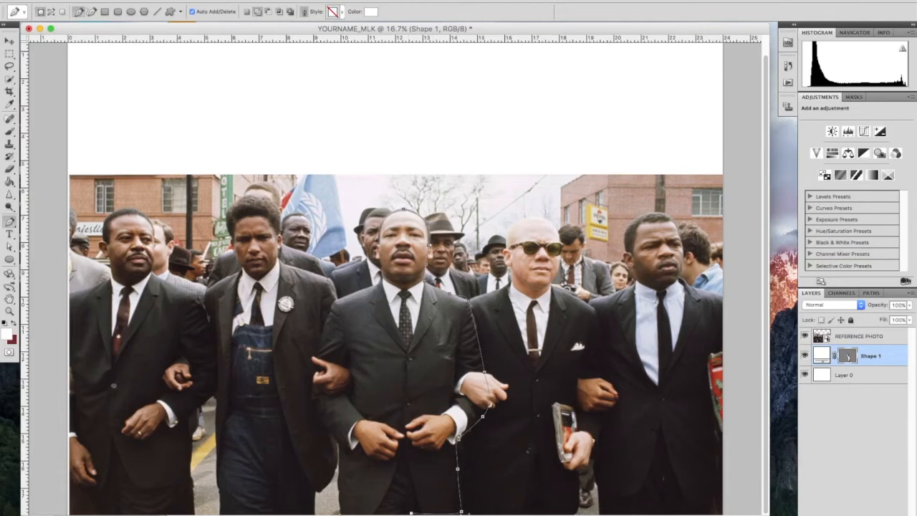
# Continue the outline along the hem, up the left-hand arm, shoulder and neck, and close it at the top of the head
pyautogui.click(340, 513)
pyautogui.click(340, 512)
pyautogui.moveTo(340, 447); pyautogui.dragTo(310, 389)
pyautogui.moveTo(326, 325); pyautogui.dragTo(334, 306)
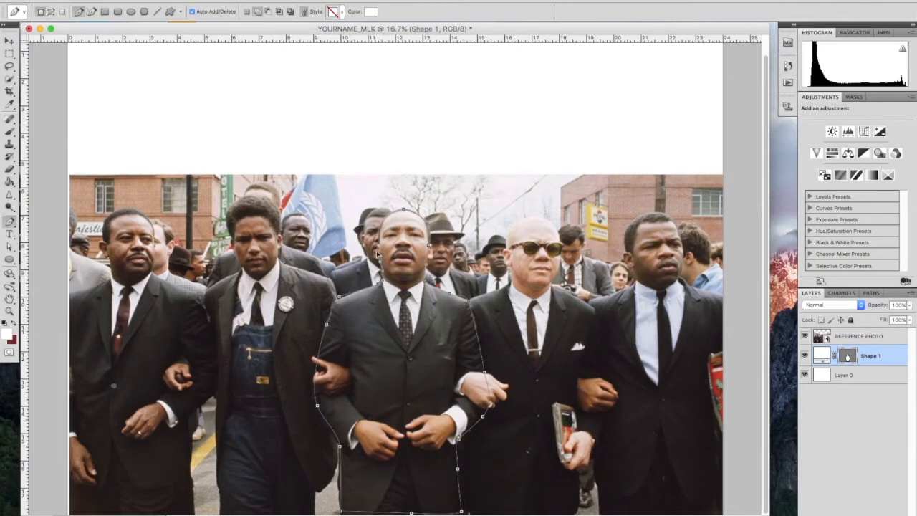
pyautogui.moveTo(402, 210); pyautogui.dragTo(439, 210)
# Hide the reference photo and view the outline shape's mask and fill colour without changing them
pyautogui.click(805, 336)
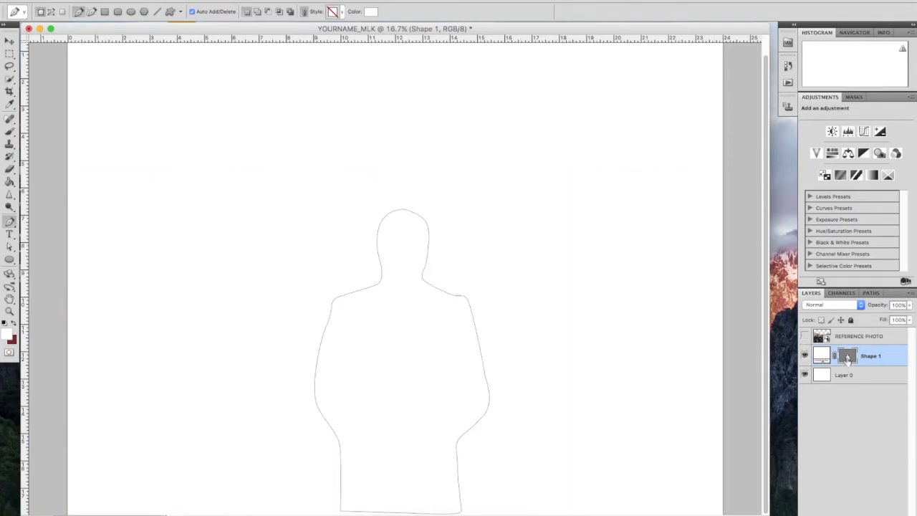
pyautogui.click(848, 358)
pyautogui.click(848, 357)
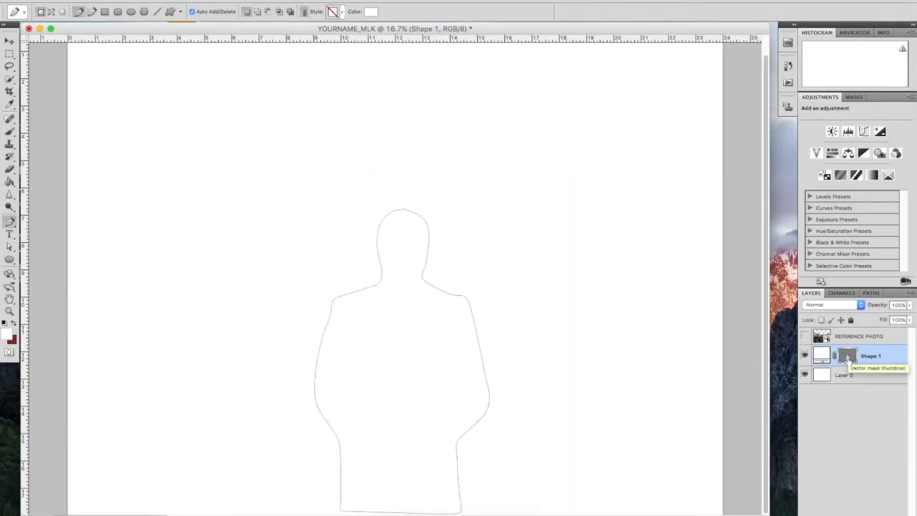
pyautogui.doubleClick(822, 356)
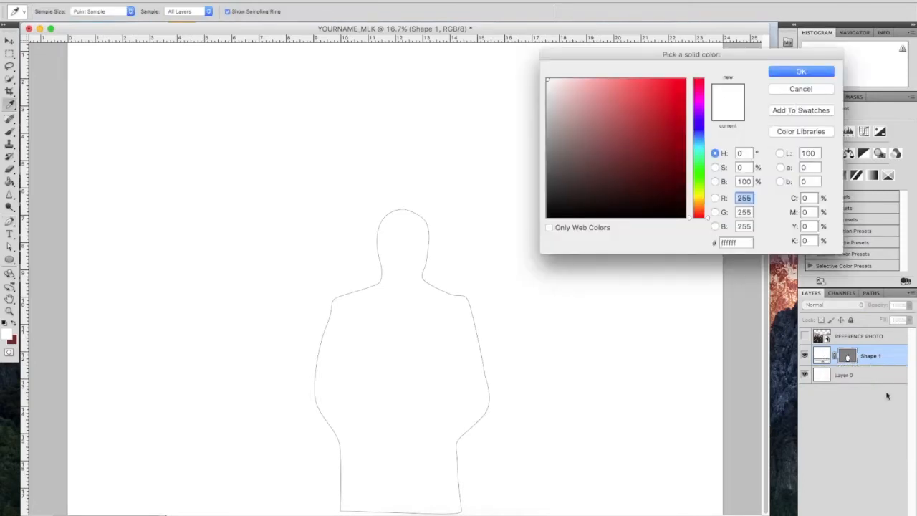
pyautogui.click(800, 91)
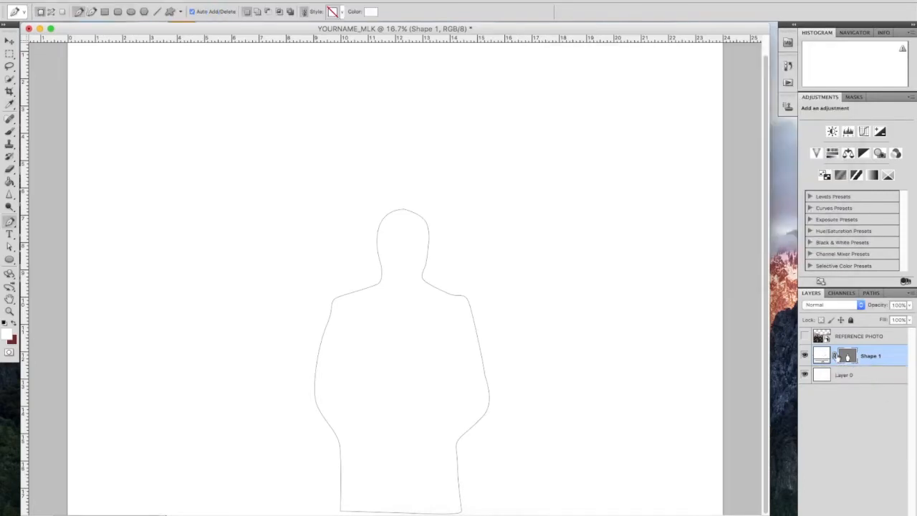
# Rename the silhouette's shape layer Outline of MLK
pyautogui.doubleClick(870, 356)
pyautogui.write('Outline of MLK')
pyautogui.press('Return')
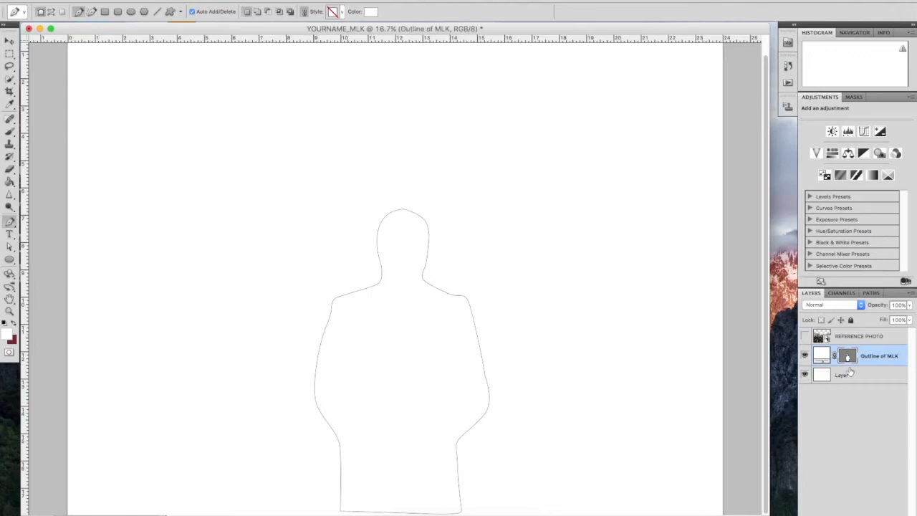
pyautogui.doubleClick(824, 356)
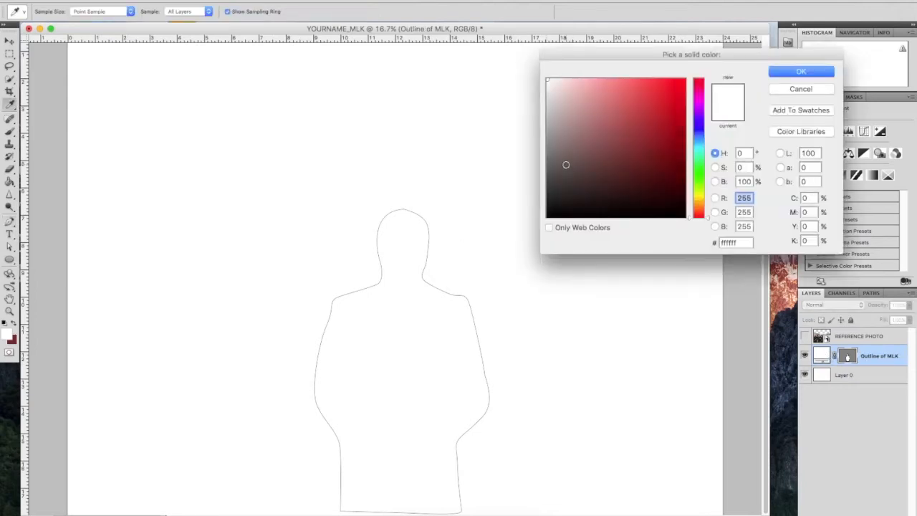
pyautogui.click(697, 130)
pyautogui.click(654, 133)
pyautogui.click(620, 91)
pyautogui.click(647, 193)
pyautogui.click(714, 197)
pyautogui.click(677, 94)
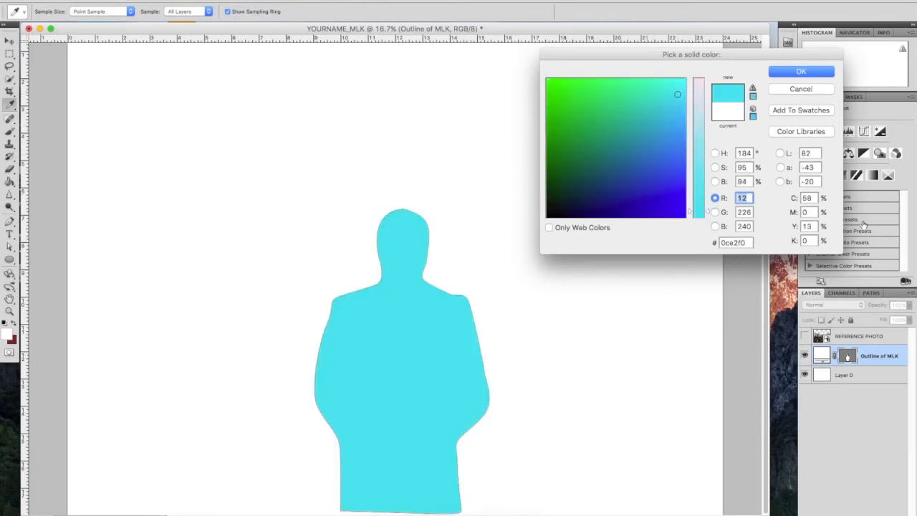
pyautogui.press('Escape')
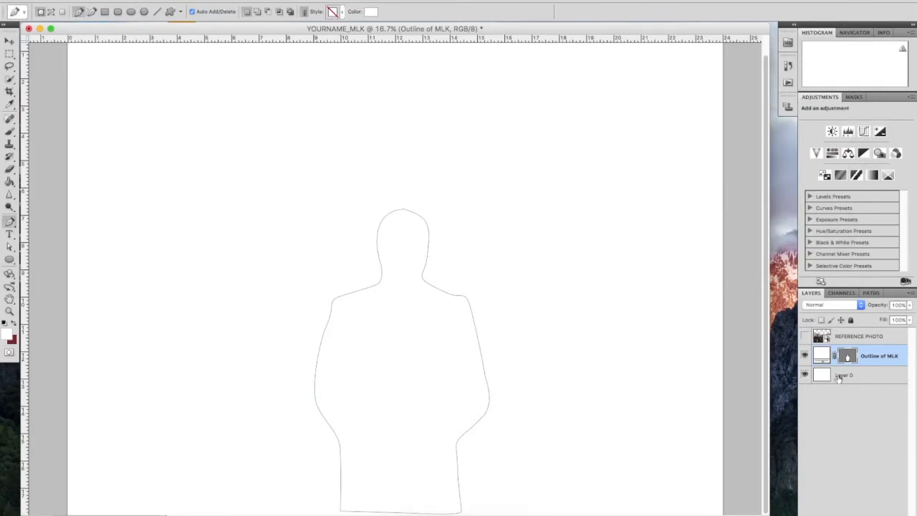
# Fill the Outline of MLK shape with a strong red and check it with the reference photo briefly hidden
pyautogui.click(804, 337)
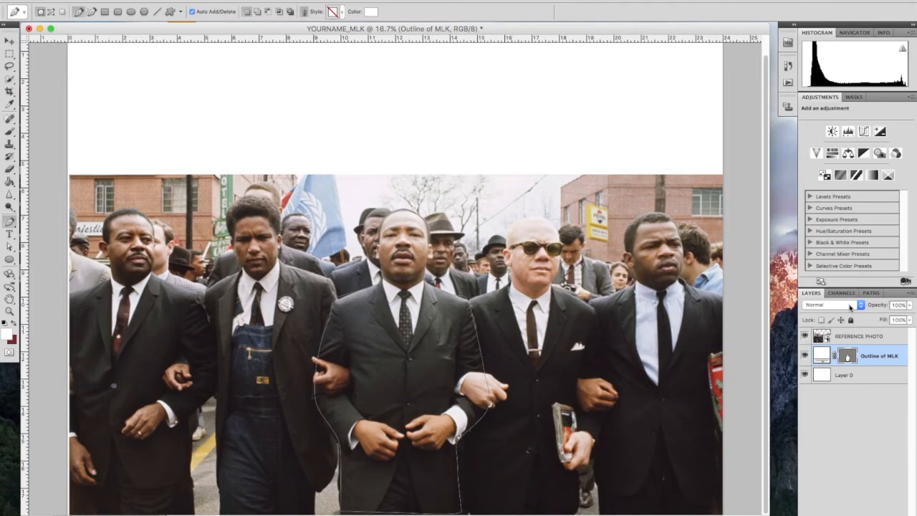
pyautogui.click(859, 343)
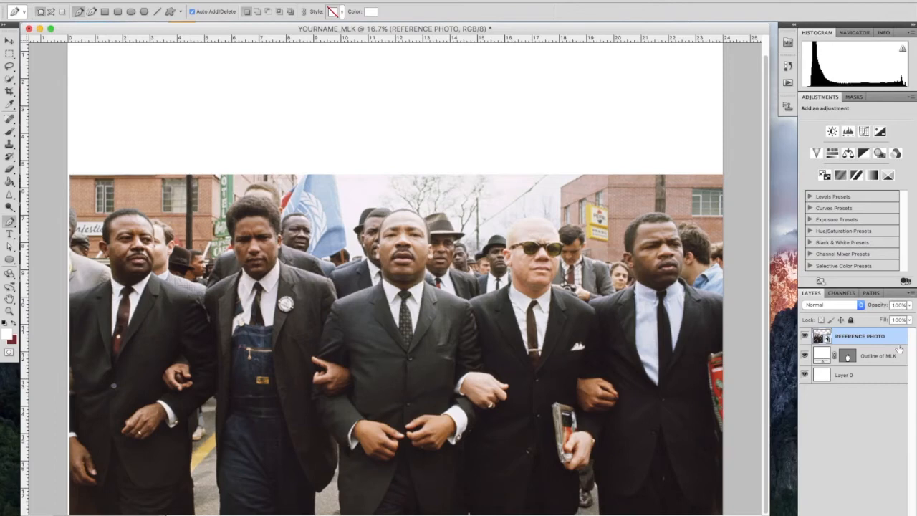
pyautogui.doubleClick(819, 356)
pyautogui.click(614, 119)
pyautogui.click(626, 117)
pyautogui.click(665, 111)
pyautogui.click(794, 72)
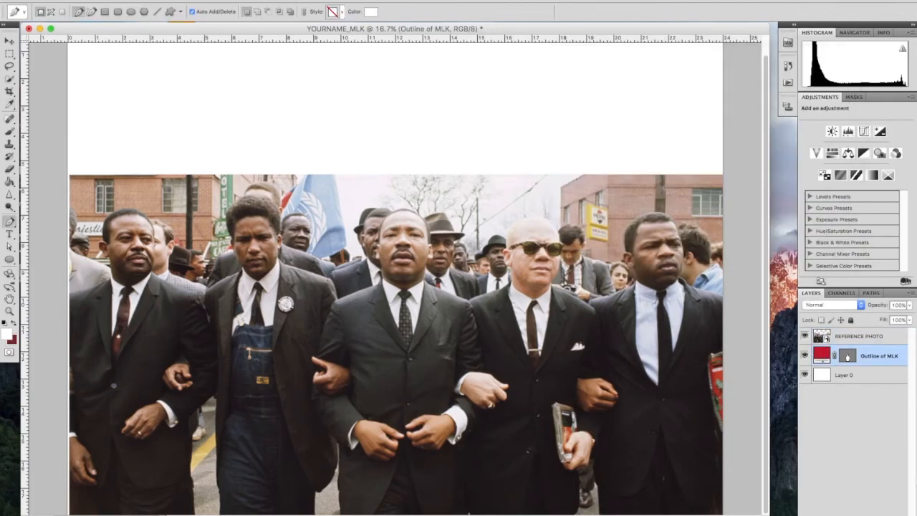
pyautogui.click(804, 336)
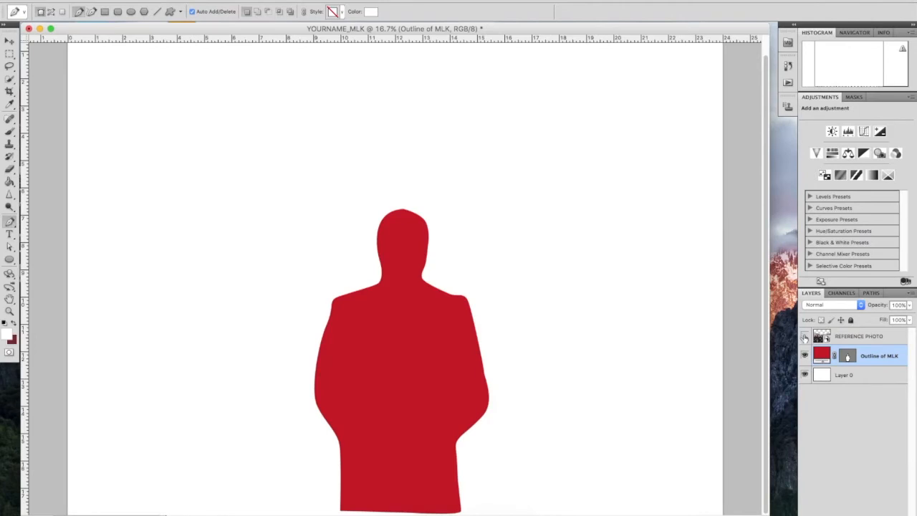
pyautogui.click(805, 337)
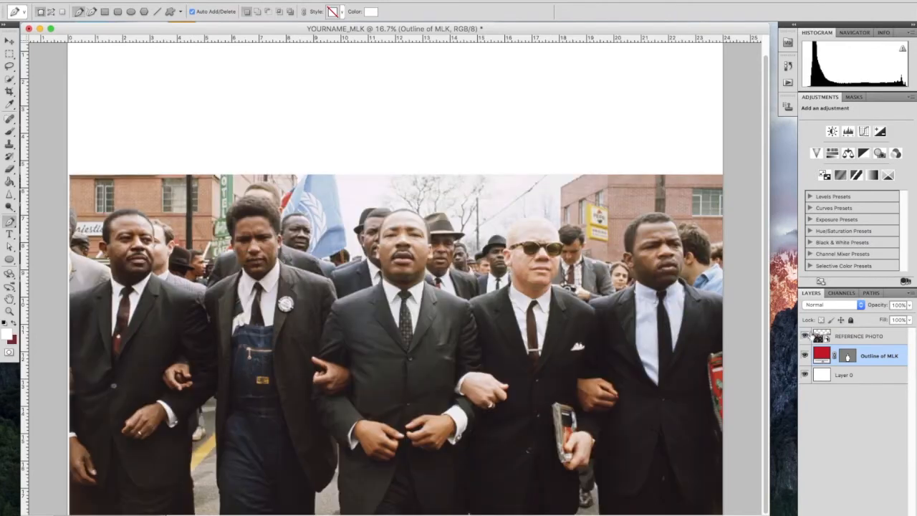
# Start a new shape directly above Layer 0 and trace the jacket's right-hand shoulder and sleeve down to the cuff and inner arm
pyautogui.click(835, 340)
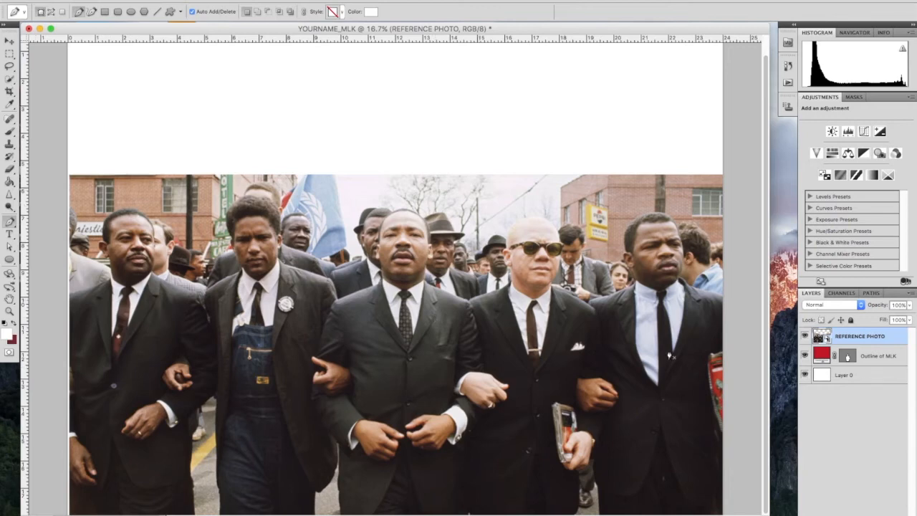
pyautogui.click(868, 382)
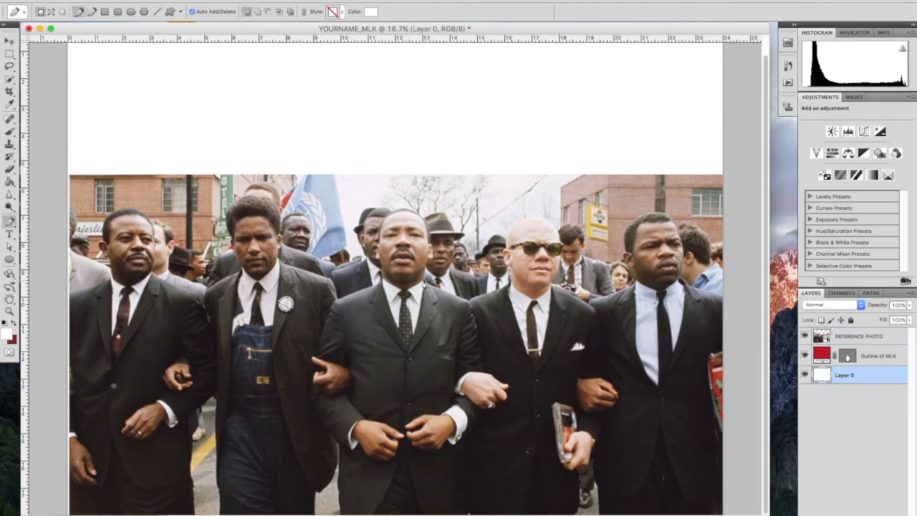
pyautogui.click(451, 293)
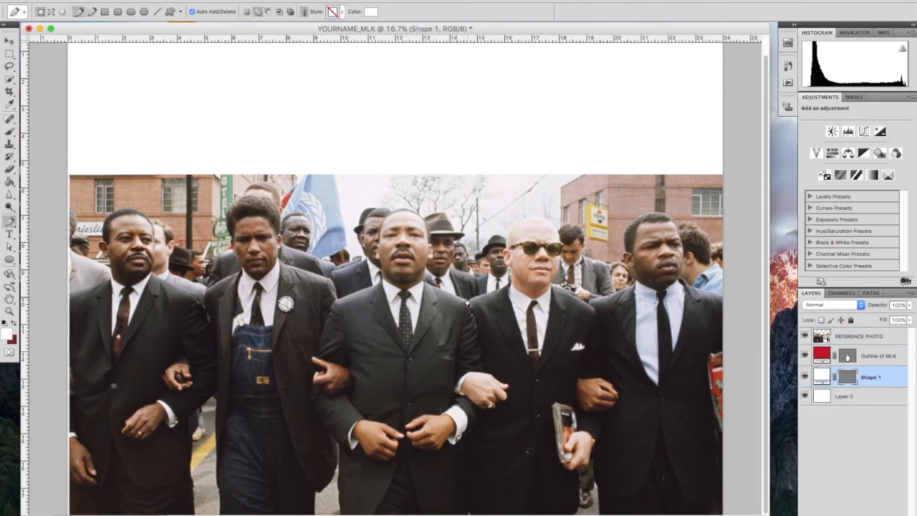
pyautogui.moveTo(485, 377); pyautogui.dragTo(454, 409)
pyautogui.click(458, 350)
pyautogui.click(457, 372)
pyautogui.click(449, 402)
# Continue the jacket shape along the hem with its front opening, up the left-hand side and across the shoulders, and close it
pyautogui.click(457, 506)
pyautogui.click(420, 513)
pyautogui.click(405, 444)
pyautogui.moveTo(374, 511); pyautogui.dragTo(364, 515)
pyautogui.click(340, 514)
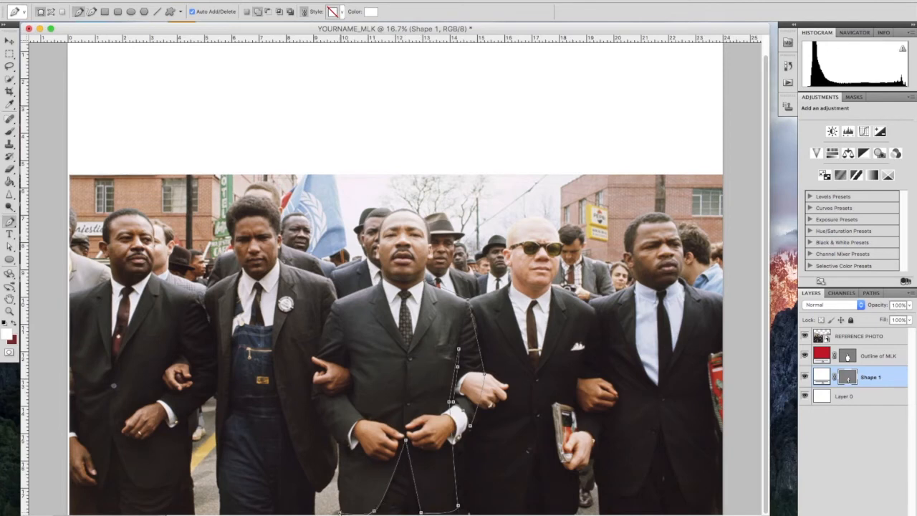
pyautogui.click(339, 444)
pyautogui.moveTo(351, 392); pyautogui.dragTo(350, 363)
pyautogui.moveTo(334, 303); pyautogui.dragTo(341, 299)
pyautogui.click(425, 283)
# Draw a separate closed shape around the jacket's left-hand sleeve, from the shoulder past the elbow and back
pyautogui.click(331, 306)
pyautogui.moveTo(311, 396); pyautogui.dragTo(316, 411)
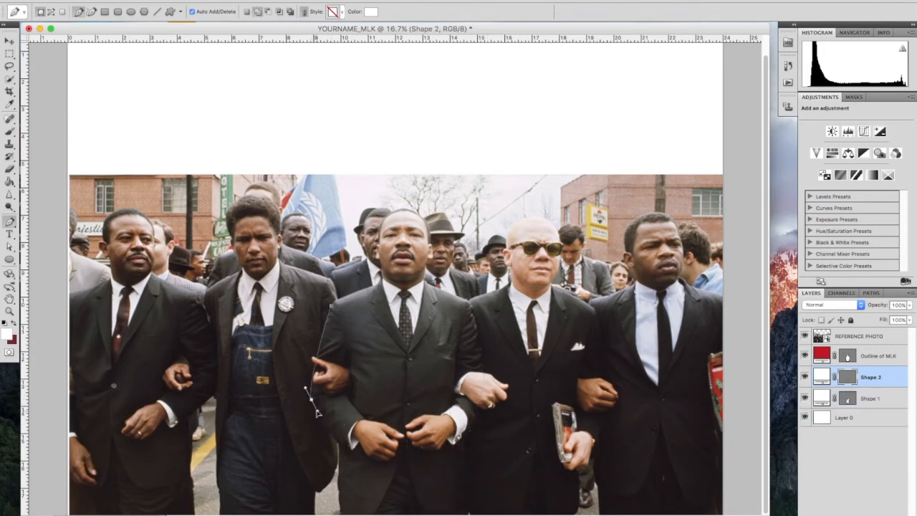
pyautogui.moveTo(347, 456); pyautogui.dragTo(347, 451)
pyautogui.click(343, 389)
pyautogui.moveTo(344, 351); pyautogui.dragTo(346, 340)
pyautogui.click(332, 307)
# Draw a closed shape for the shirt front, from the collar down behind the jacket opening
pyautogui.click(380, 284)
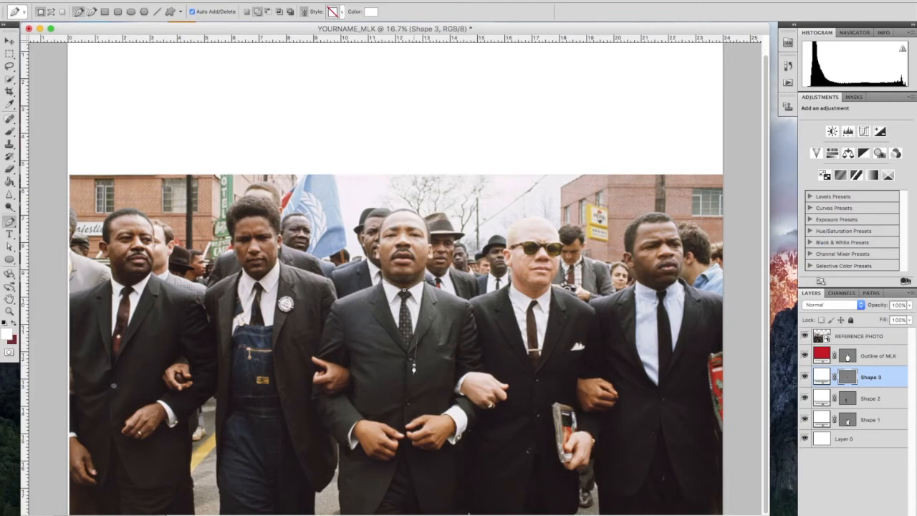
pyautogui.click(396, 376)
pyautogui.click(368, 298)
pyautogui.click(381, 282)
pyautogui.click(404, 290)
# With the reference photo hidden, fill the sleeve shape (Shape 2) with black 000000 and move it above Outline of MLK
pyautogui.click(878, 400)
pyautogui.doubleClick(878, 400)
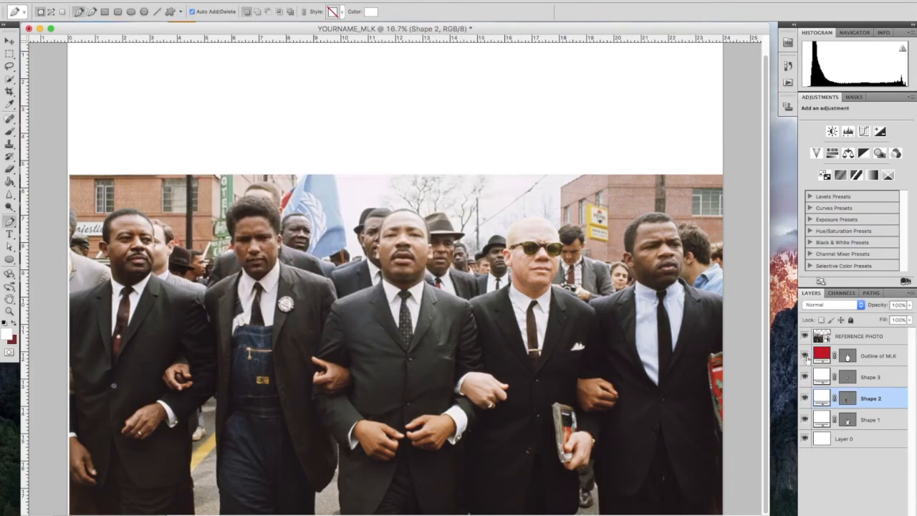
pyautogui.click(804, 336)
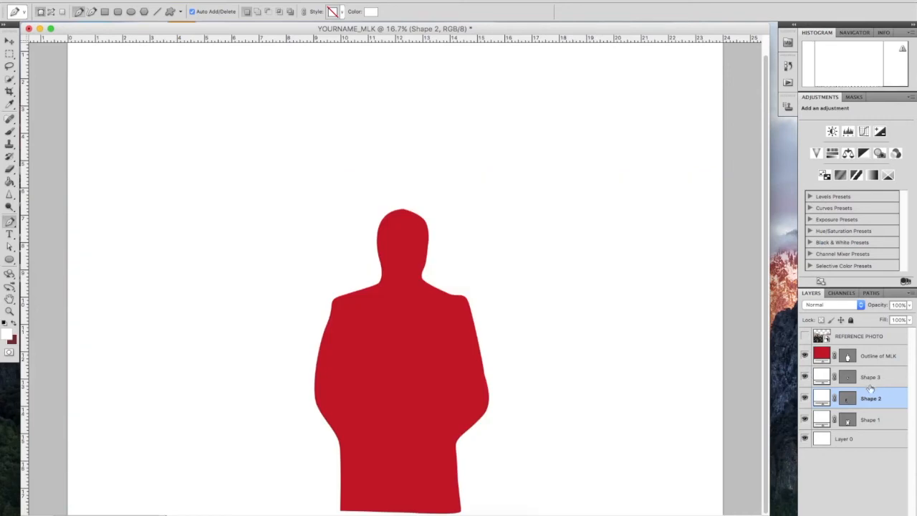
pyautogui.doubleClick(824, 399)
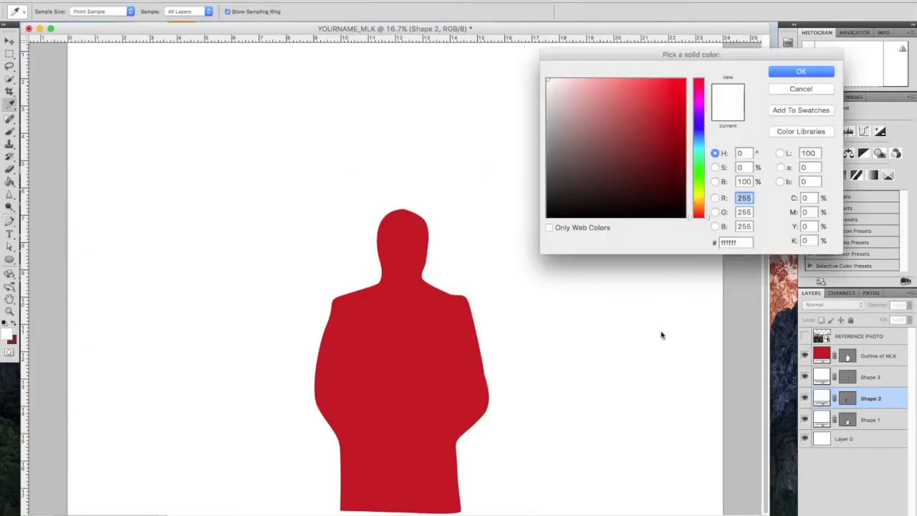
pyautogui.moveTo(621, 206); pyautogui.dragTo(545, 218)
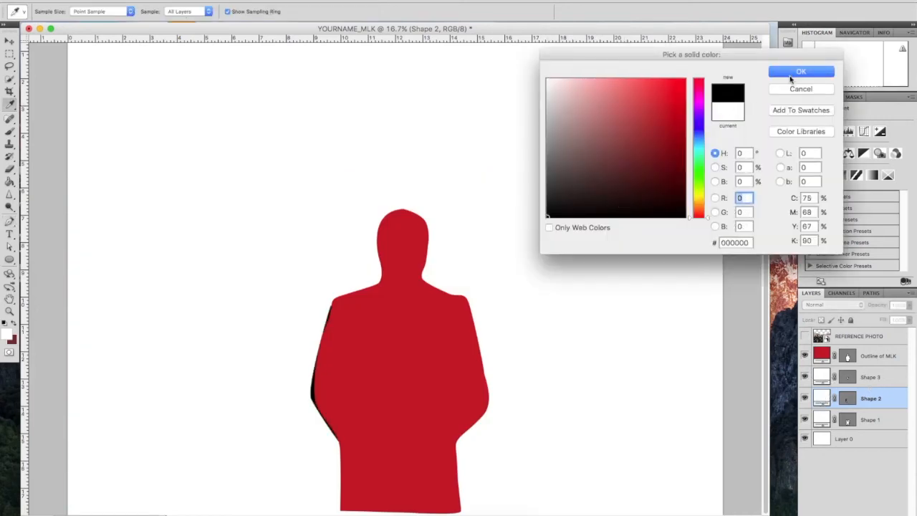
pyautogui.click(795, 74)
pyautogui.moveTo(872, 391); pyautogui.dragTo(875, 348)
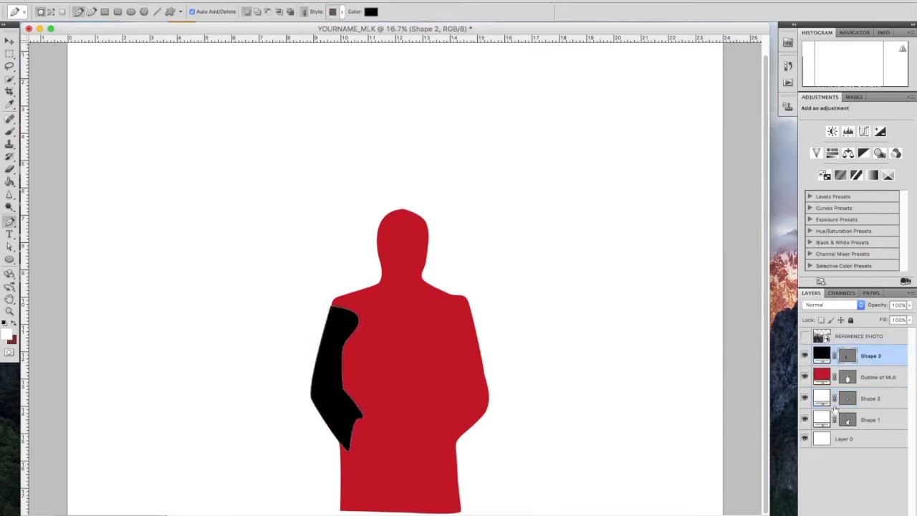
# Fill the jacket shape (Shape 1) with black 000000 and move it between Shape 2 and Outline of MLK
pyautogui.doubleClick(822, 421)
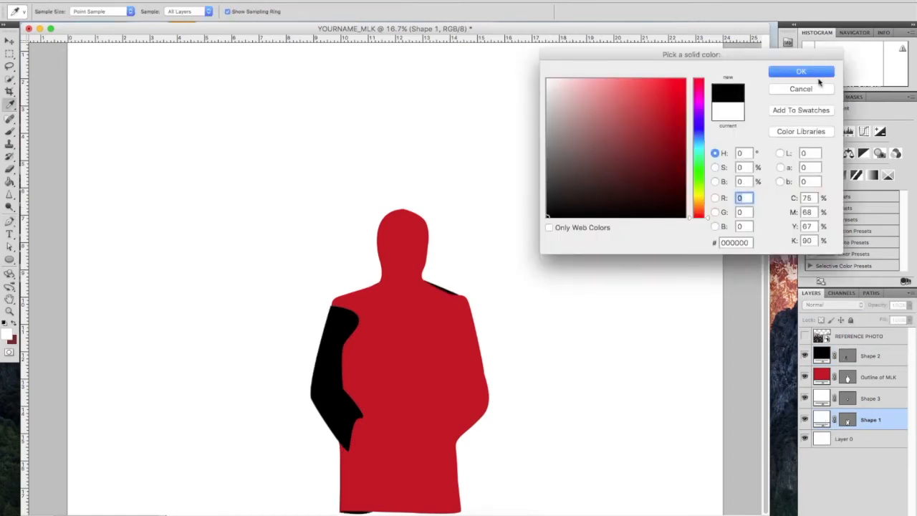
pyautogui.click(816, 72)
pyautogui.moveTo(864, 419); pyautogui.dragTo(862, 368)
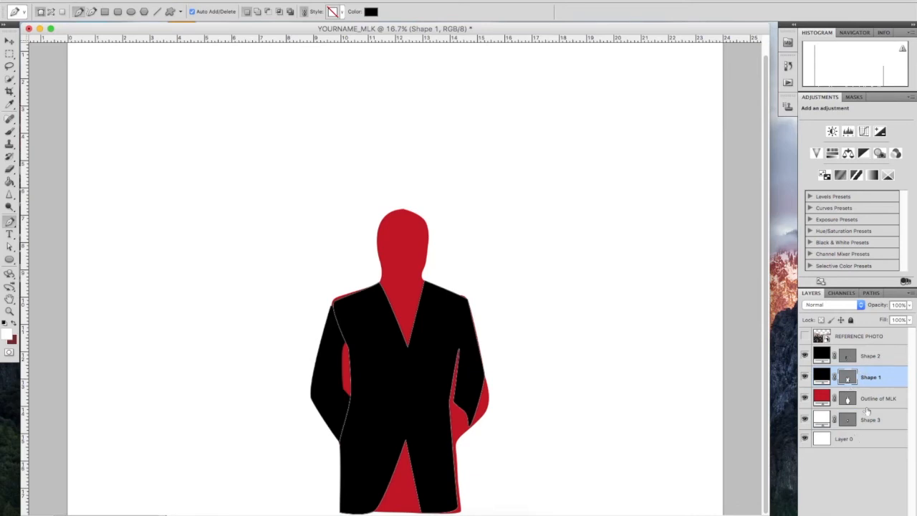
# Keep the shirt shape (Shape 3) white, move it between Shape 1 and Outline of MLK, and toggle the outline's visibility to check
pyautogui.click(823, 417)
pyautogui.doubleClick(823, 417)
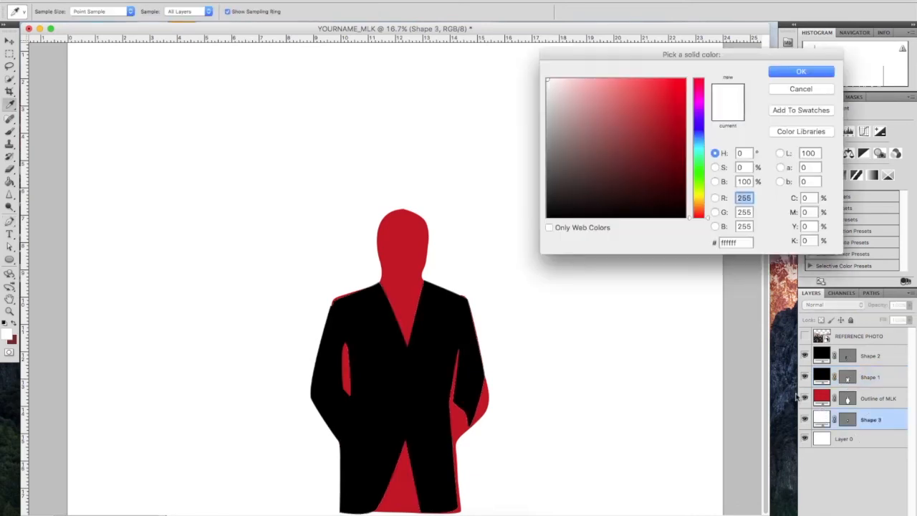
pyautogui.click(807, 75)
pyautogui.moveTo(874, 421); pyautogui.dragTo(870, 388)
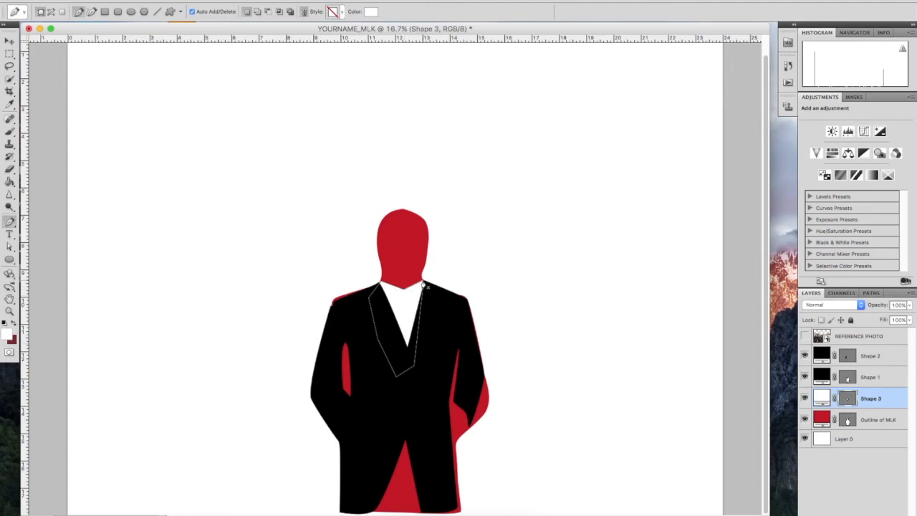
pyautogui.click(804, 420)
pyautogui.click(805, 419)
# Show the REFERENCE PHOTO layer again for further tracing
pyautogui.click(806, 337)
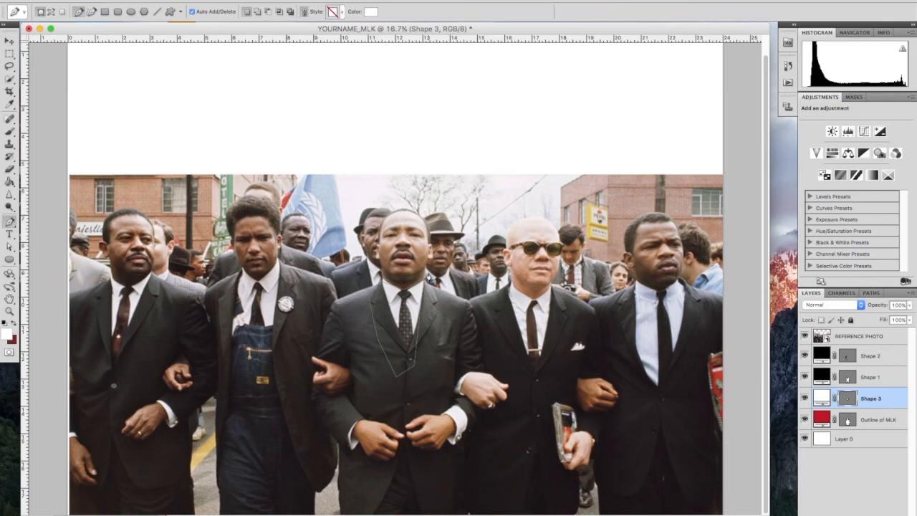
pyautogui.click(359, 421)
pyautogui.click(358, 424)
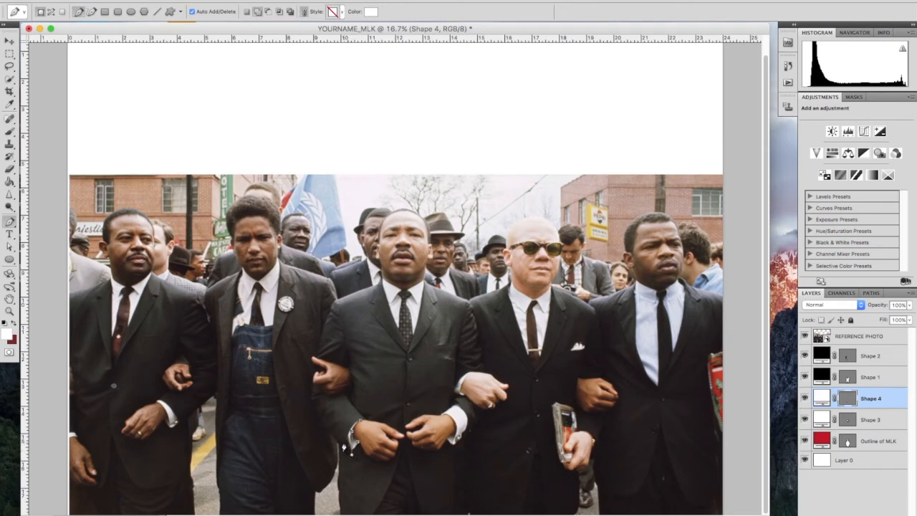
pyautogui.moveTo(893, 402); pyautogui.dragTo(897, 515)
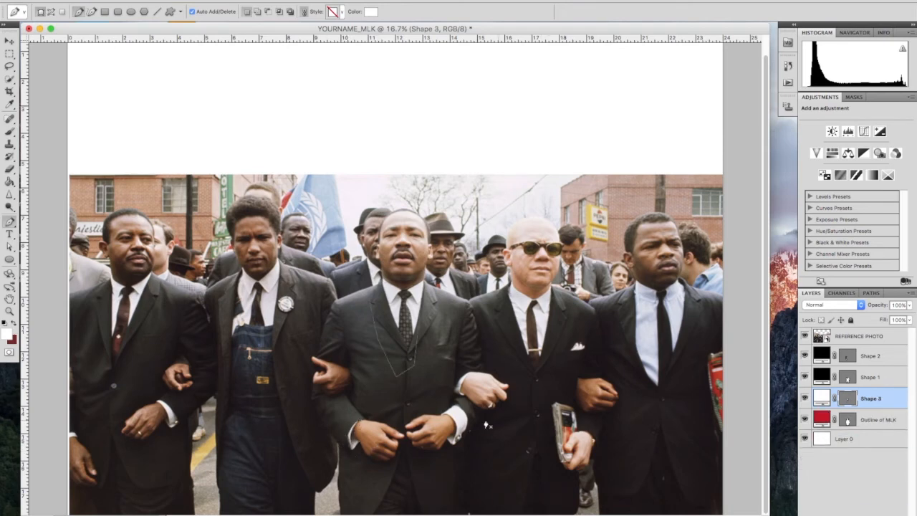
# Draw a small closed shape over the white shirt cuff at MLK's wrist on the left side of the photo
pyautogui.click(359, 420)
pyautogui.moveTo(343, 440); pyautogui.dragTo(353, 451)
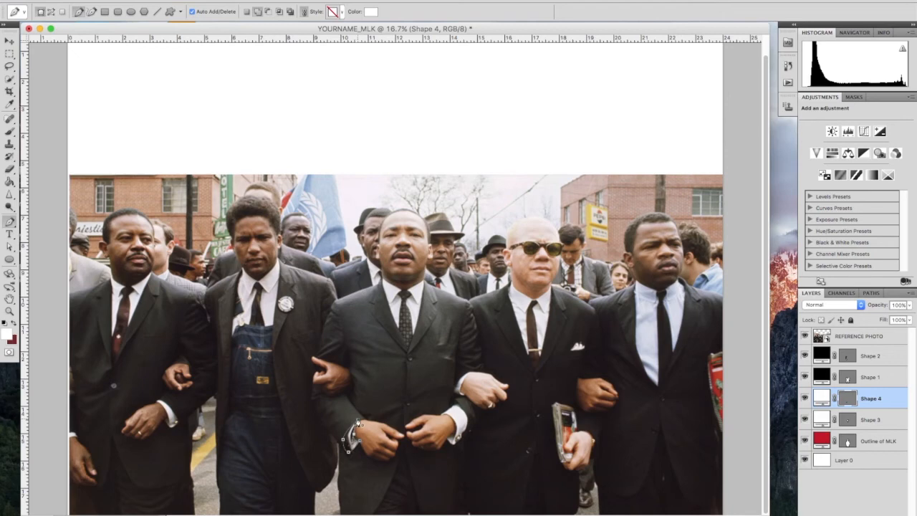
pyautogui.click(359, 421)
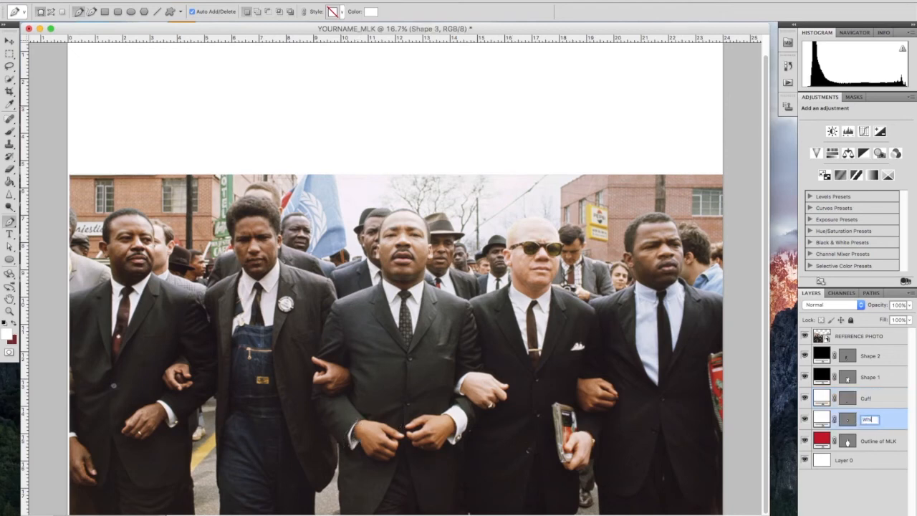
# Rename the shirt layer White Shirt, the jacket layer Suit Jacket, the sleeve layer Left Arm and the cuff layer Left Cuff
pyautogui.doubleClick(876, 378)
pyautogui.write('Suit Jacket')
pyautogui.press('Return')
pyautogui.doubleClick(874, 357)
pyautogui.write('Left Arm')
pyautogui.press('Return')
pyautogui.doubleClick(868, 400)
pyautogui.click(465, 105)
pyautogui.doubleClick(868, 399)
pyautogui.write('Left Cuff')
pyautogui.press('Return')
# Draw a closed shape over the other shirt cuff, on the right side of the photo, and name its layer Right Cuff
pyautogui.click(445, 415)
pyautogui.click(457, 428)
pyautogui.click(450, 439)
pyautogui.click(453, 445)
pyautogui.moveTo(467, 413); pyautogui.dragTo(457, 410)
pyautogui.press('Return')
pyautogui.doubleClick(864, 399)
pyautogui.write('Right Cuff')
pyautogui.press('Return')
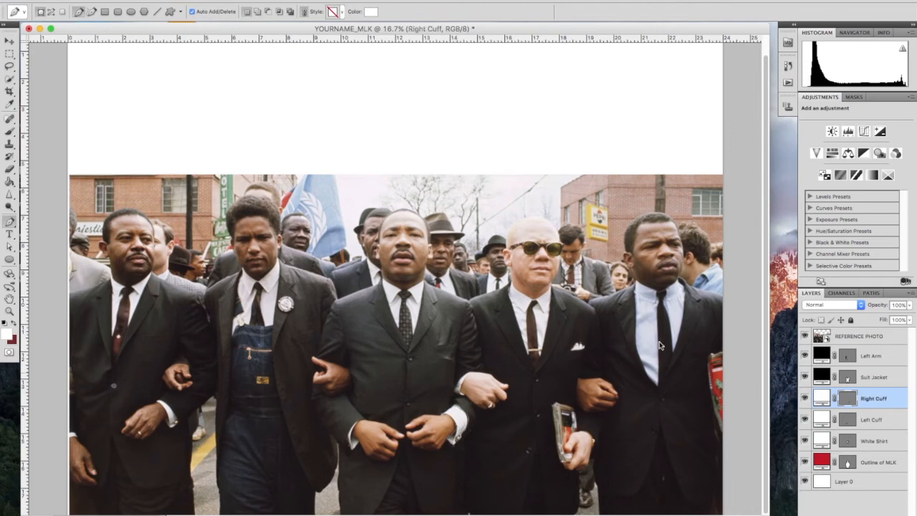
# Trace MLK's necktie as a closed shape from the collar knot down behind the jacket opening and name its layer tie
pyautogui.click(400, 291)
pyautogui.click(412, 378)
pyautogui.click(399, 386)
pyautogui.click(391, 351)
pyautogui.click(399, 329)
pyautogui.click(401, 304)
pyautogui.click(399, 291)
pyautogui.doubleClick(866, 397)
pyautogui.write('tie')
pyautogui.press('Return')
# Draw a closed shape for the trousers, from the hands down to the canvas edge, and name its layer Pants
pyautogui.click(345, 439)
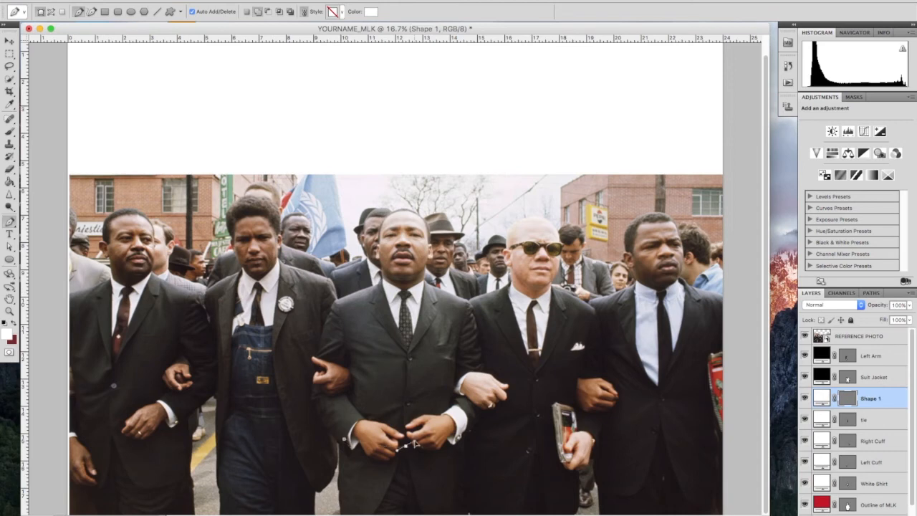
pyautogui.click(406, 445)
pyautogui.click(453, 442)
pyautogui.click(456, 513)
pyautogui.click(417, 513)
pyautogui.click(342, 513)
pyautogui.click(346, 439)
pyautogui.doubleClick(867, 398)
pyautogui.write('Pants')
pyautogui.press('Return')
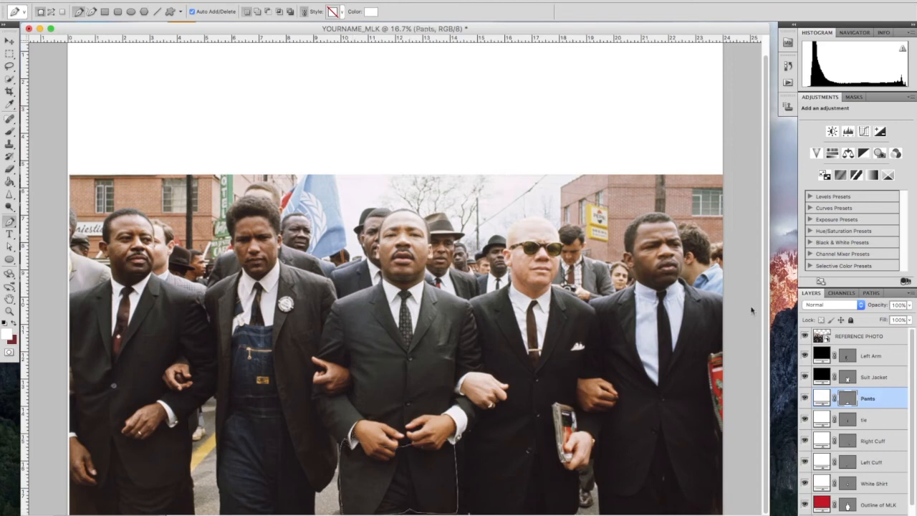
# Draw a closed shape for the neck, from the jawline down into the shirt collar, and name its layer Neck
pyautogui.click(383, 273)
pyautogui.click(403, 278)
pyautogui.click(427, 272)
pyautogui.click(426, 283)
pyautogui.click(417, 309)
pyautogui.click(392, 300)
pyautogui.click(383, 269)
pyautogui.doubleClick(870, 398)
pyautogui.write('Neck')
pyautogui.press('Return')
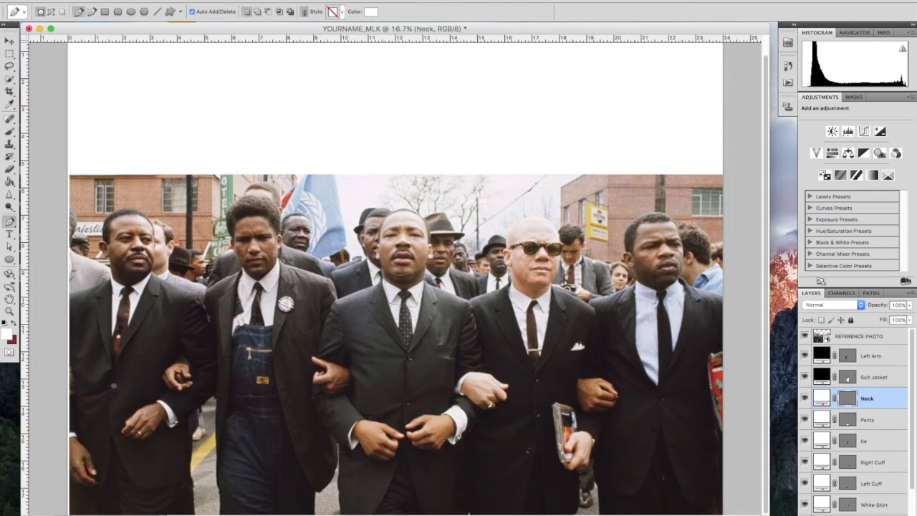
# Trace MLK's hand on the left side of the photo, fingers included, as a closed shape extending behind its cuff
pyautogui.click(348, 412)
pyautogui.click(366, 419)
pyautogui.click(385, 423)
pyautogui.click(405, 435)
pyautogui.click(401, 440)
pyautogui.click(387, 434)
pyautogui.click(399, 443)
pyautogui.click(394, 443)
pyautogui.click(396, 455)
pyautogui.click(390, 466)
pyautogui.click(377, 463)
pyautogui.click(368, 455)
pyautogui.click(360, 444)
pyautogui.click(345, 434)
pyautogui.click(348, 412)
# Trace MLK's other hand, on the right side of his waist, as a closed shape extending behind its cuff
pyautogui.click(406, 426)
pyautogui.click(413, 418)
pyautogui.click(424, 414)
pyautogui.click(441, 414)
pyautogui.click(462, 407)
pyautogui.click(465, 422)
pyautogui.click(459, 438)
pyautogui.click(453, 435)
pyautogui.click(432, 450)
pyautogui.click(417, 449)
pyautogui.click(413, 439)
pyautogui.click(410, 432)
pyautogui.click(423, 427)
pyautogui.click(415, 432)
pyautogui.click(407, 426)
# Trace the neighbouring marcher's hand hooked around MLK's arm on the left side as a closed shape
pyautogui.click(317, 355)
pyautogui.click(312, 357)
pyautogui.click(325, 368)
pyautogui.click(318, 373)
pyautogui.click(313, 382)
pyautogui.click(321, 390)
pyautogui.click(334, 394)
pyautogui.click(349, 393)
pyautogui.click(355, 379)
pyautogui.click(316, 355)
# Trace the light-skinned hand and fingers emerging from MLK's elbow on the right side as a closed shape
pyautogui.click(459, 366)
pyautogui.click(495, 383)
pyautogui.click(500, 384)
pyautogui.click(508, 385)
pyautogui.click(507, 389)
pyautogui.click(506, 395)
pyautogui.click(503, 401)
pyautogui.click(497, 402)
pyautogui.click(495, 396)
pyautogui.click(490, 404)
pyautogui.click(492, 408)
pyautogui.click(485, 409)
pyautogui.click(477, 407)
pyautogui.click(464, 397)
pyautogui.click(456, 392)
pyautogui.click(458, 366)
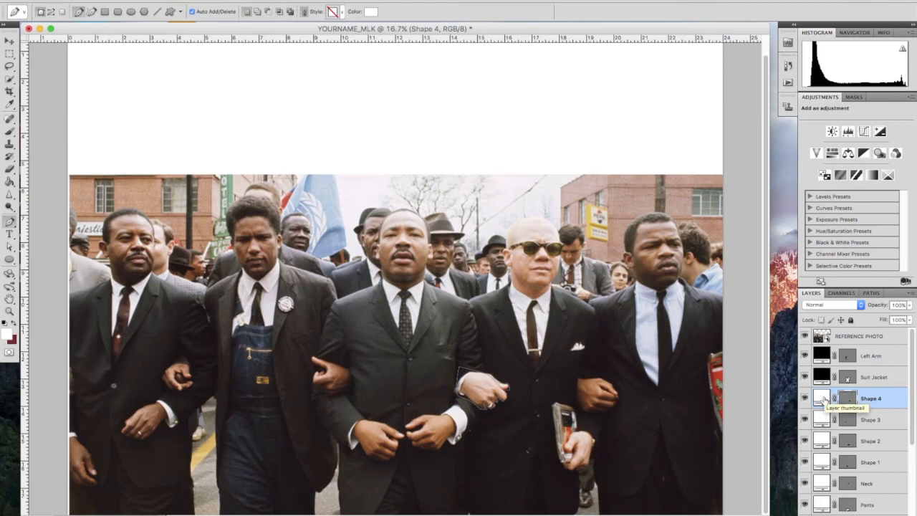
pyautogui.doubleClick(826, 399)
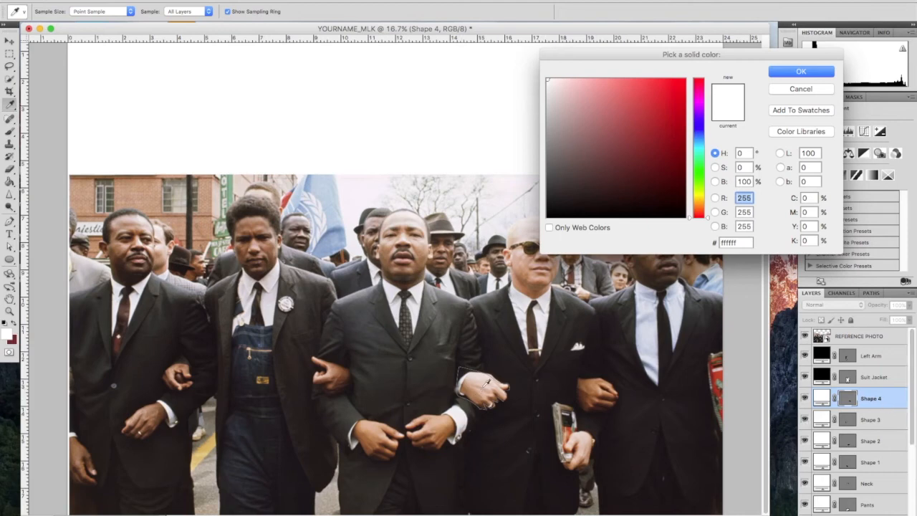
pyautogui.click(478, 399)
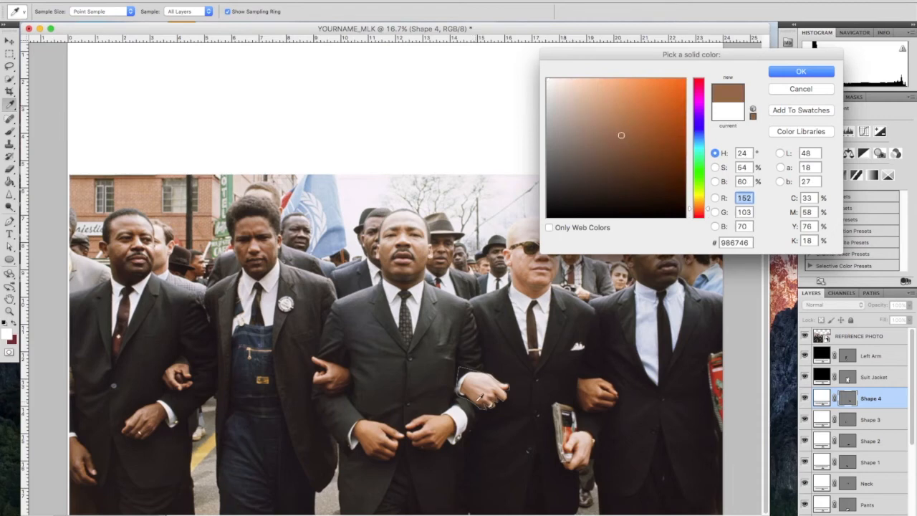
pyautogui.click(801, 89)
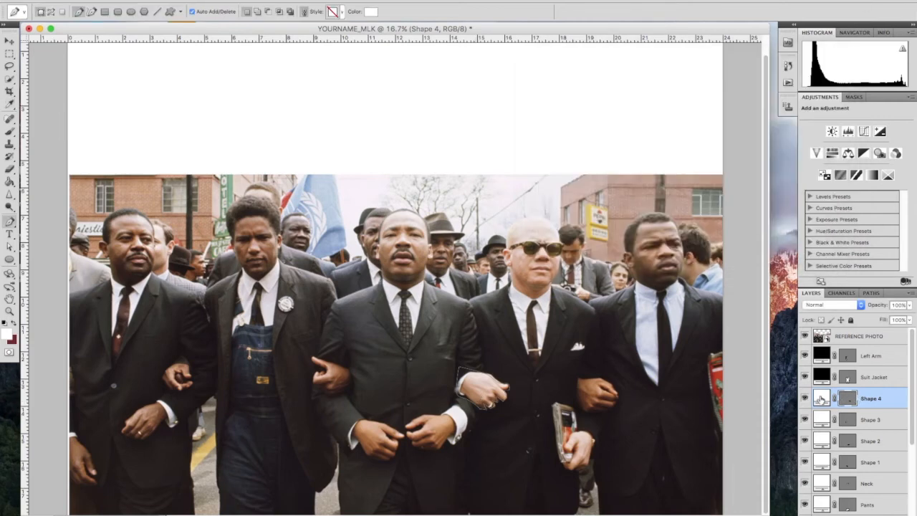
# Fill the light-skinned hand shape (Shape 4) with a light pinkish skin tone sampled from that hand in the photo
pyautogui.doubleClick(821, 398)
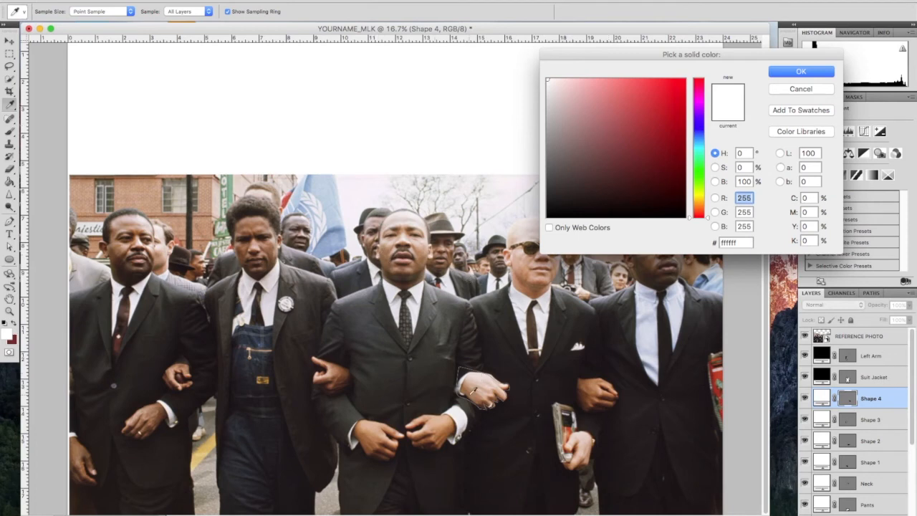
pyautogui.click(472, 393)
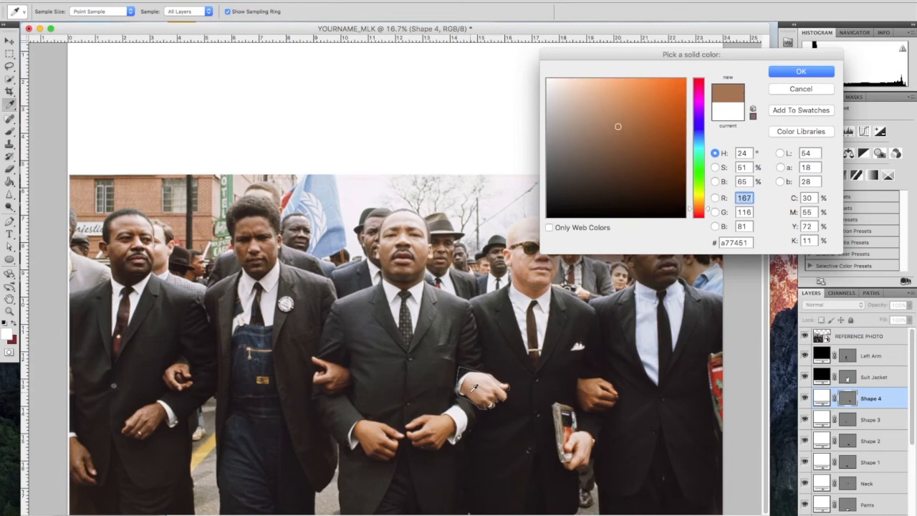
pyautogui.click(472, 386)
pyautogui.click(469, 381)
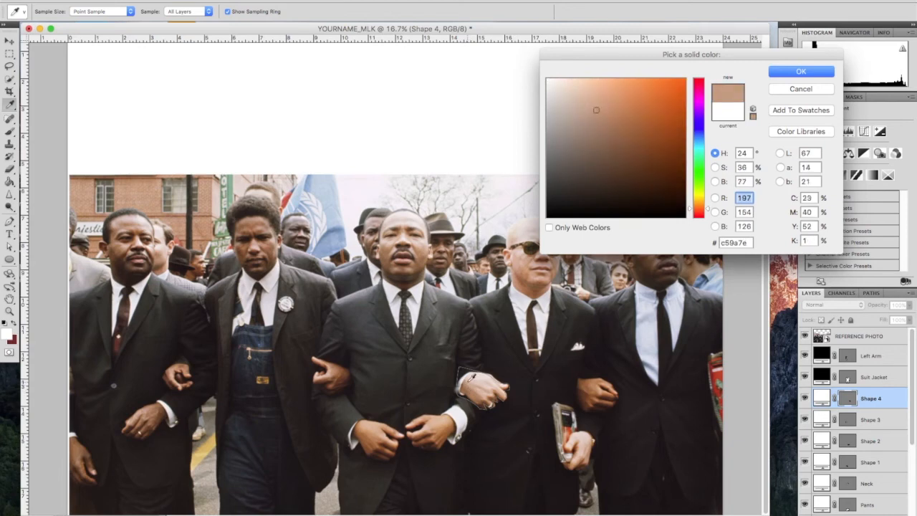
pyautogui.click(467, 384)
pyautogui.click(795, 74)
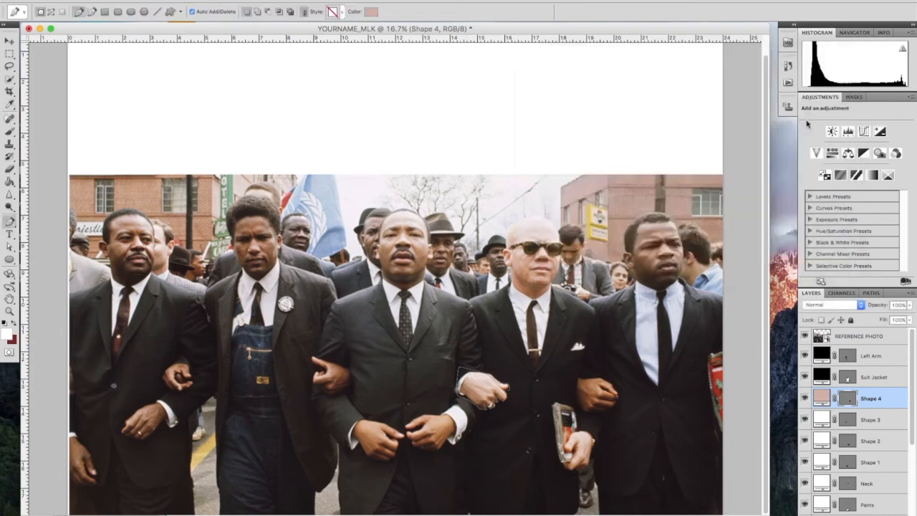
# Fill the left marcher's hand shape (Shape 3) with brown 7e4b31 sampled from that hand in the photo
pyautogui.doubleClick(821, 419)
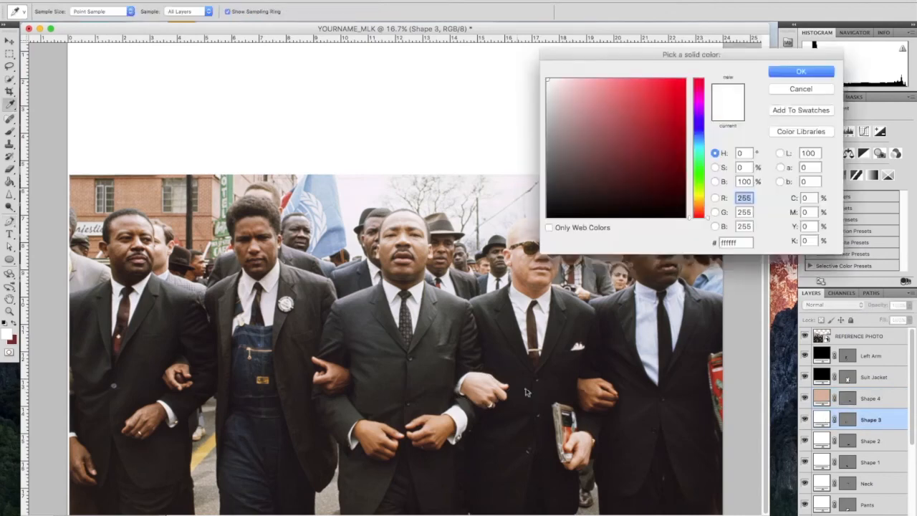
pyautogui.click(333, 380)
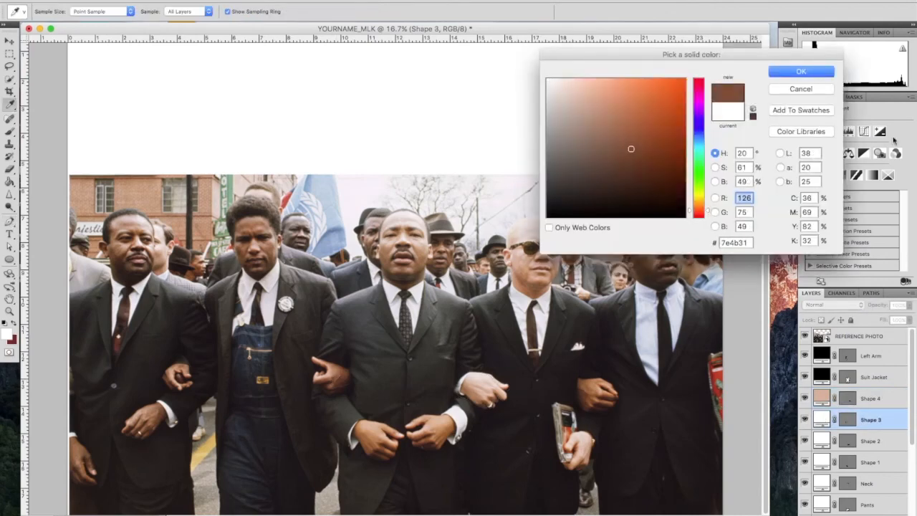
pyautogui.click(817, 74)
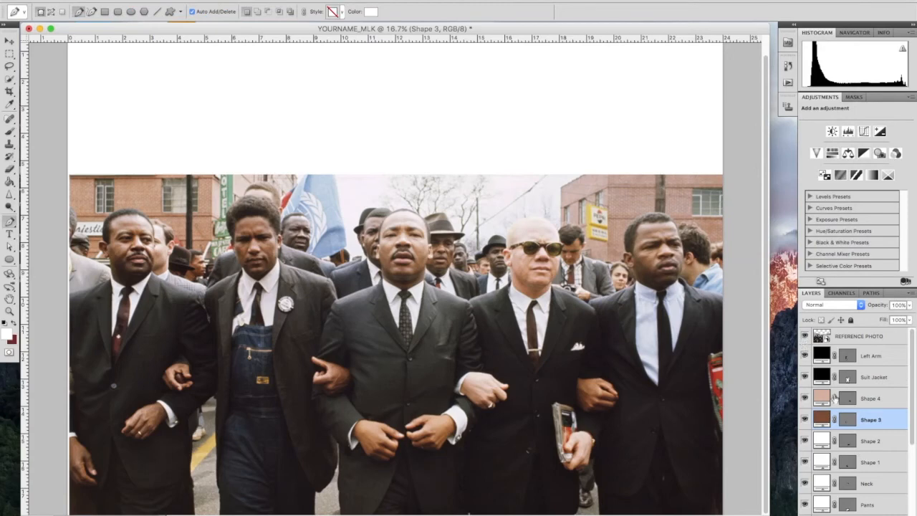
# Fill Neck with dark brown (RGB 68, 51, 37) and Pants with near-black 2a2522, both sampled from the photo
pyautogui.scroll(-3, 804, 342)
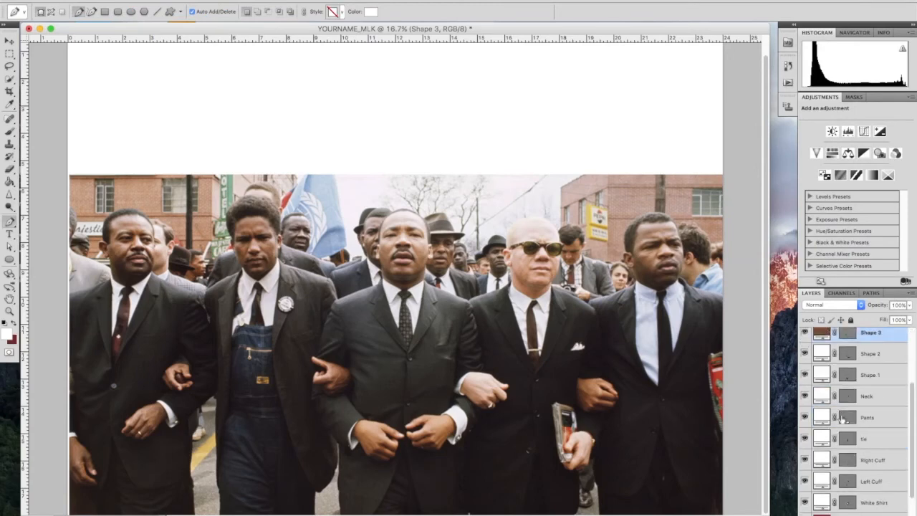
pyautogui.doubleClick(821, 396)
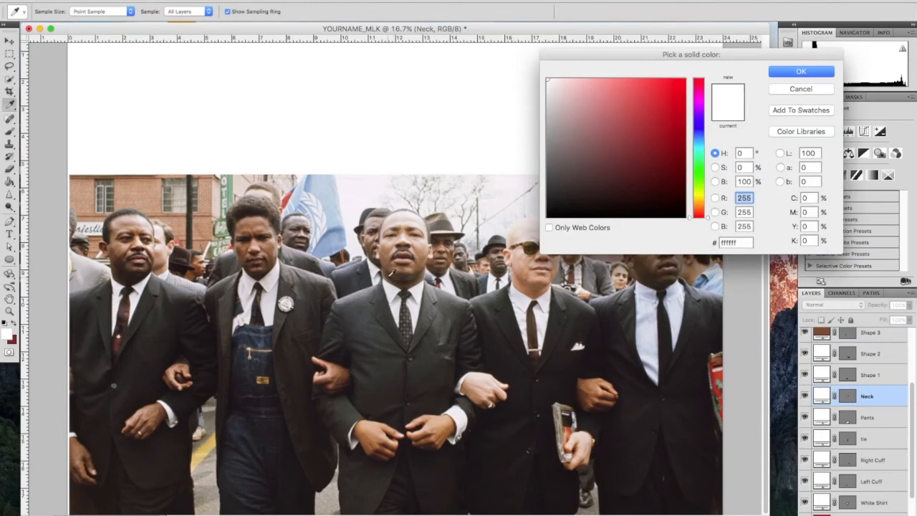
pyautogui.click(388, 276)
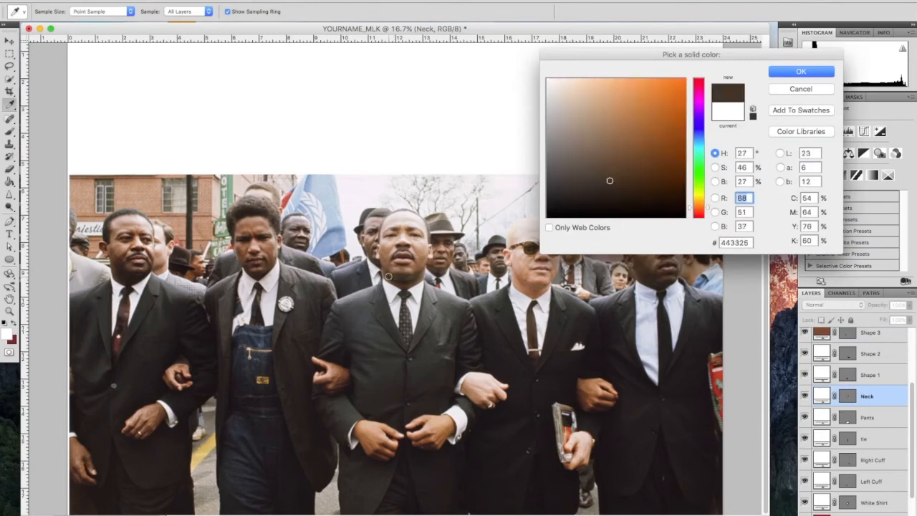
pyautogui.click(801, 71)
pyautogui.doubleClick(822, 418)
pyautogui.click(397, 506)
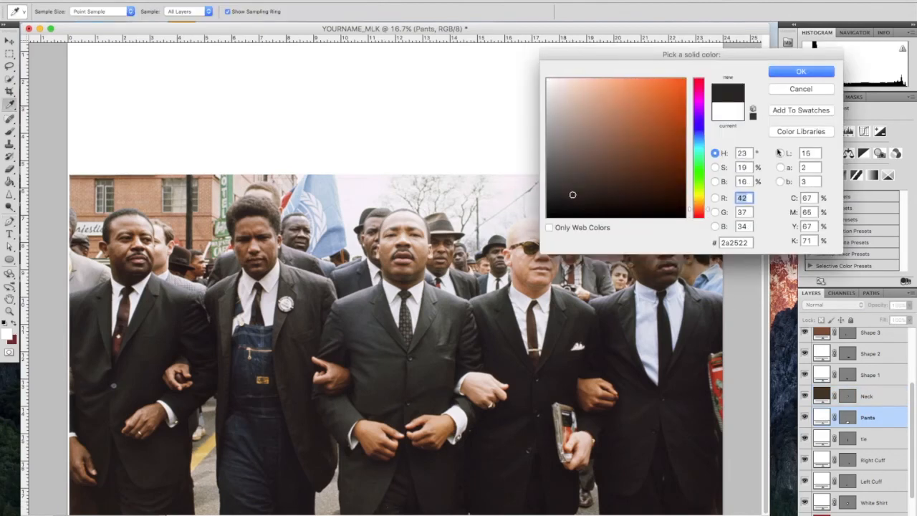
pyautogui.click(801, 72)
# Fill the tie shape with grey-brown 60584f sampled from the necktie in the photo
pyautogui.scroll(-1, 834, 492)
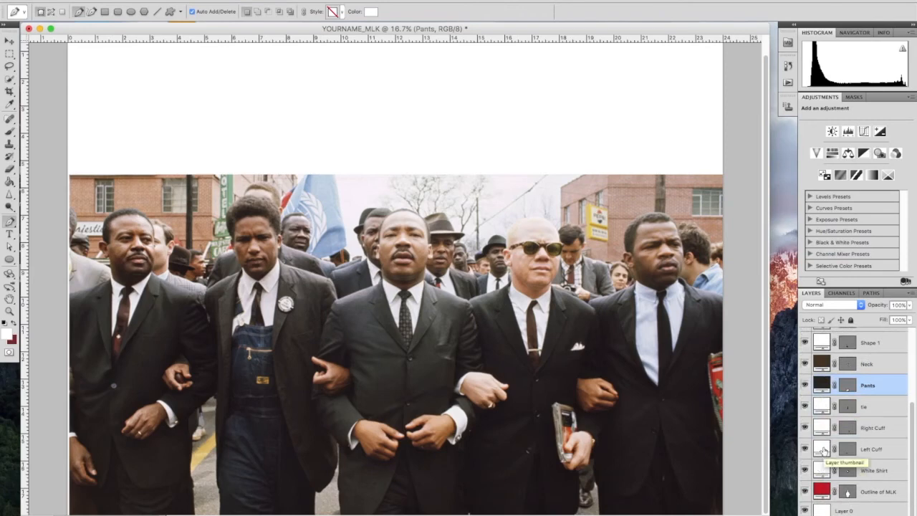
pyautogui.scroll(1, 824, 449)
pyautogui.doubleClick(822, 421)
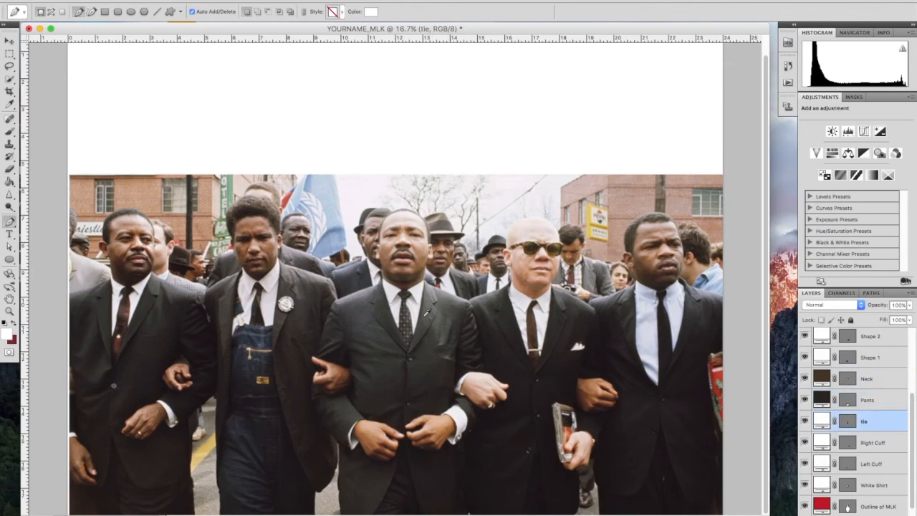
pyautogui.click(411, 318)
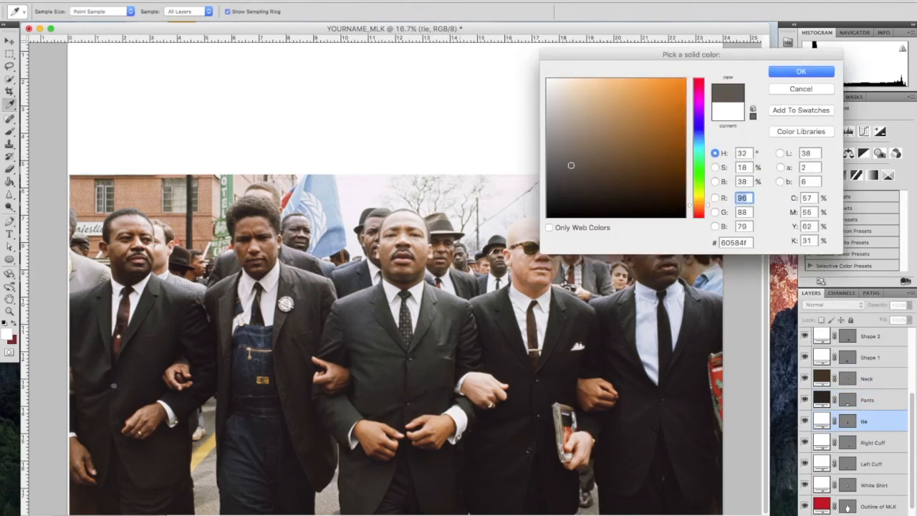
pyautogui.click(801, 71)
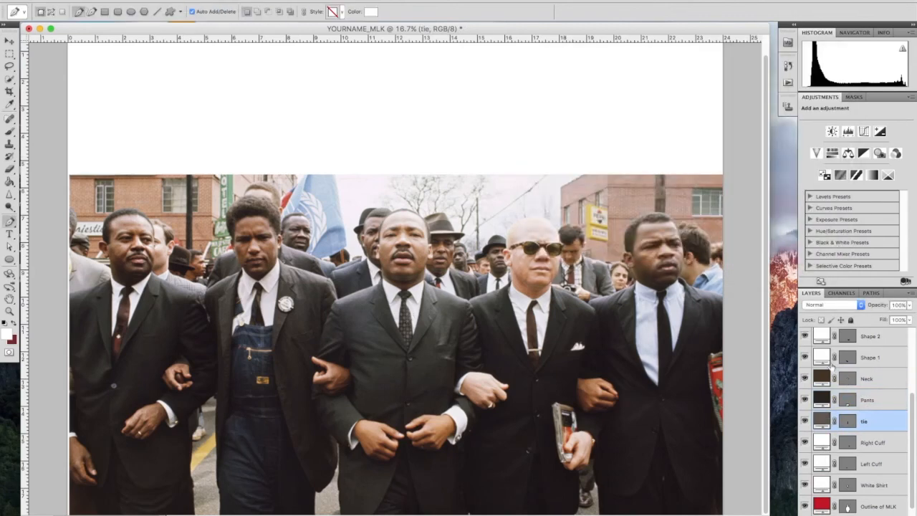
# Change the Suit Jacket fill to dark grey 322e2d sampled from the jacket in the photo
pyautogui.scroll(3, 832, 364)
pyautogui.click(820, 343)
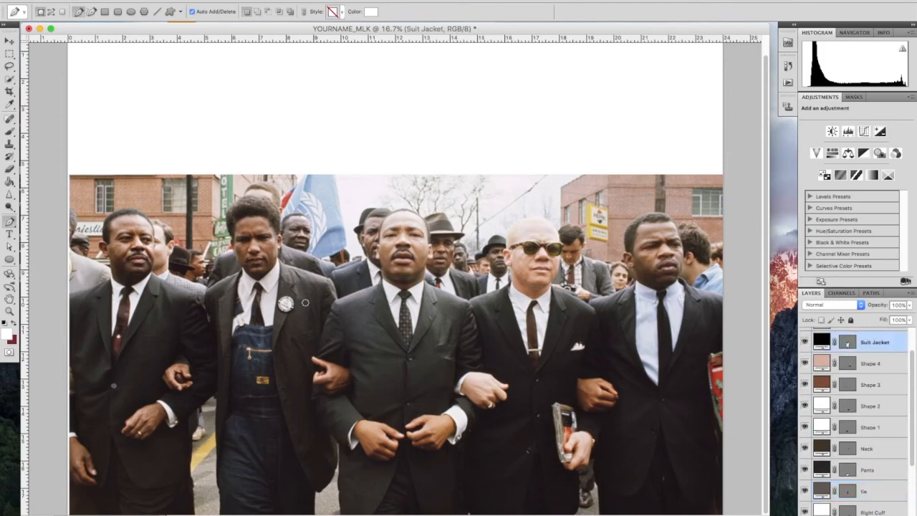
pyautogui.doubleClick(821, 342)
pyautogui.click(381, 364)
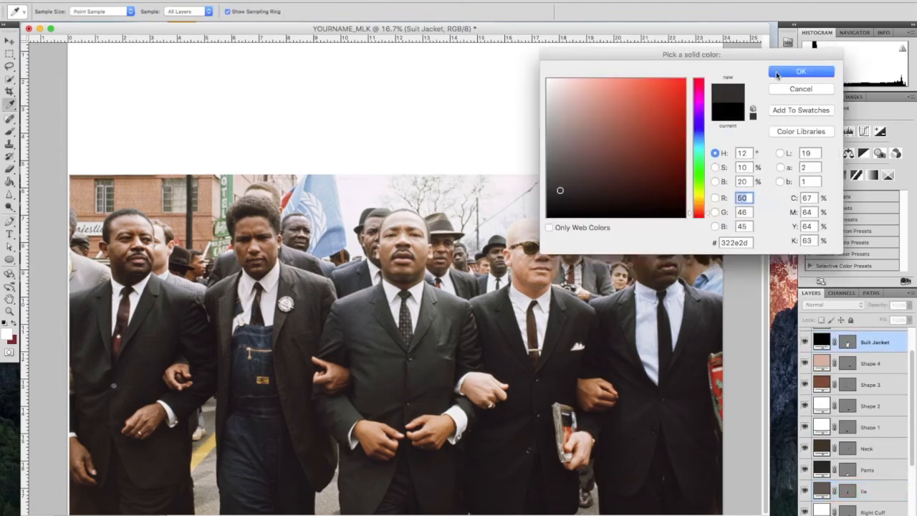
pyautogui.click(778, 72)
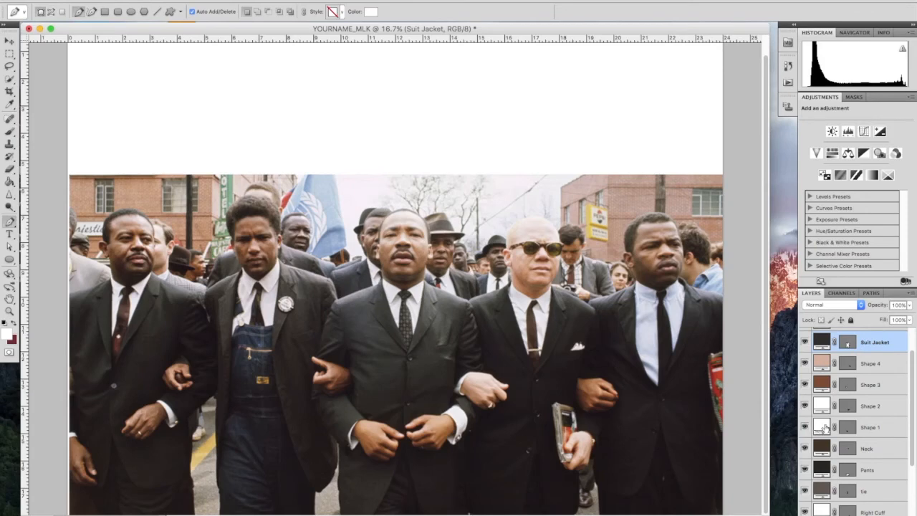
# Fill MLK's hand shapes with skin tones sampled from the photo, using af7045 for Shape 1 and a light brown for Shape 2
pyautogui.doubleClick(822, 427)
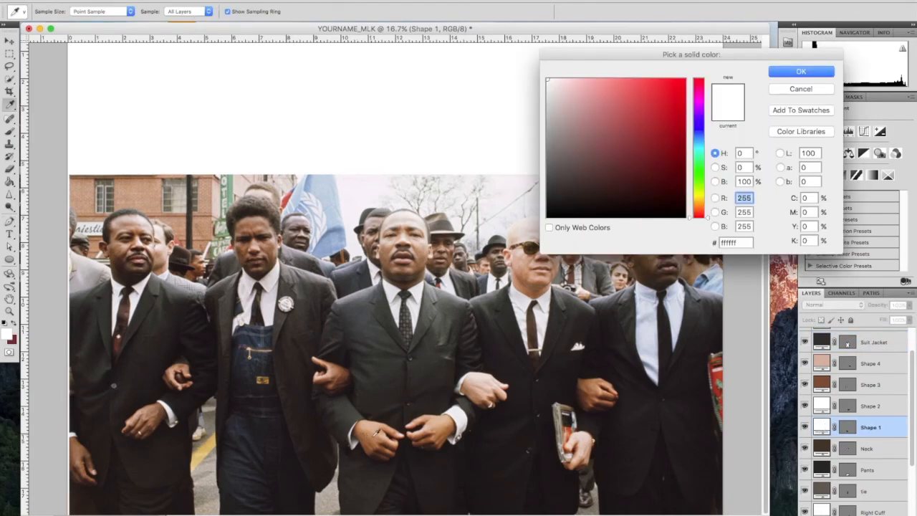
pyautogui.click(367, 435)
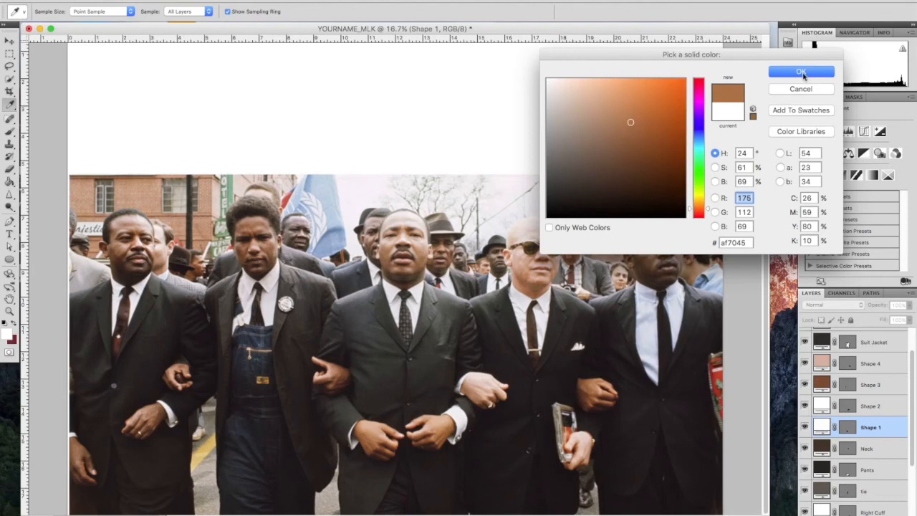
pyautogui.click(801, 72)
pyautogui.doubleClick(821, 407)
pyautogui.click(443, 435)
pyautogui.click(801, 72)
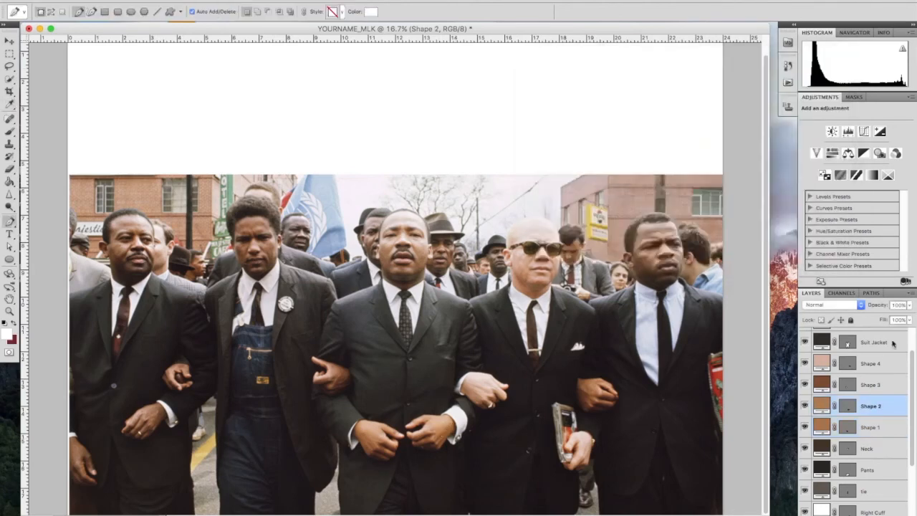
# Hide the REFERENCE PHOTO layer to check the coloured shapes
pyautogui.scroll(2, 811, 378)
pyautogui.click(804, 336)
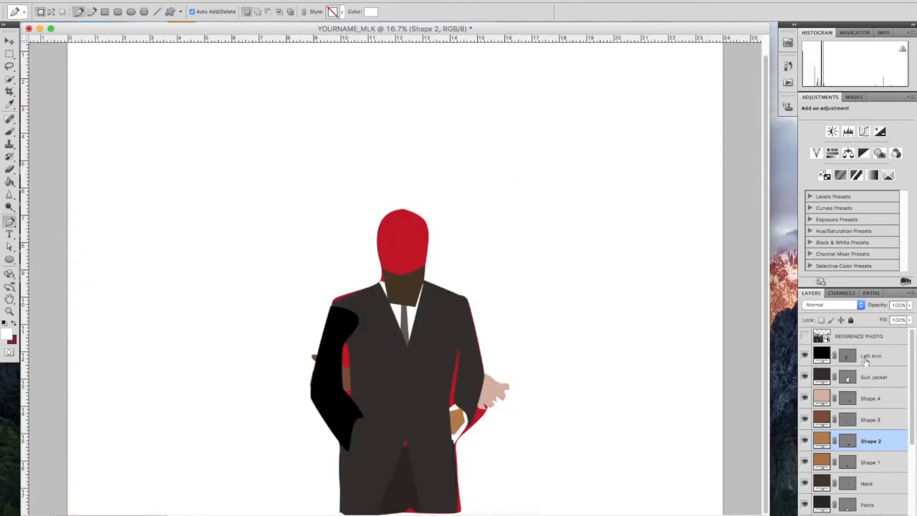
# Move the Suit Jacket layer beneath Shape 1 and the Neck layer beneath White Shirt, directly above Outline of MLK
pyautogui.moveTo(883, 378); pyautogui.dragTo(887, 483)
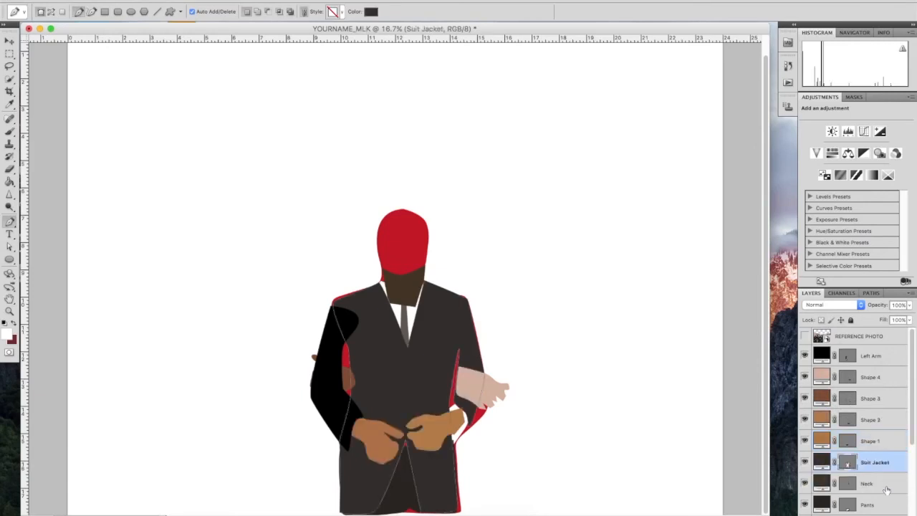
pyautogui.scroll(-3, 887, 490)
pyautogui.scroll(-1, 880, 418)
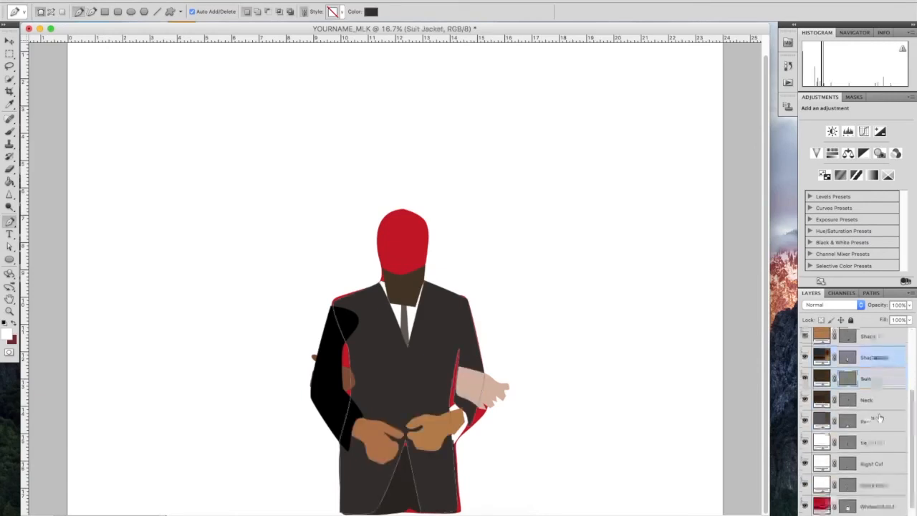
pyautogui.moveTo(876, 380); pyautogui.dragTo(883, 497)
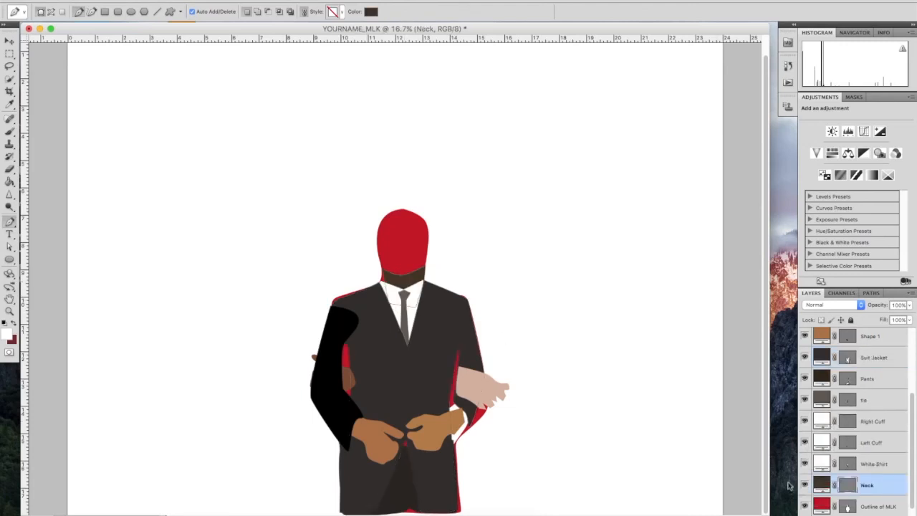
pyautogui.click(896, 465)
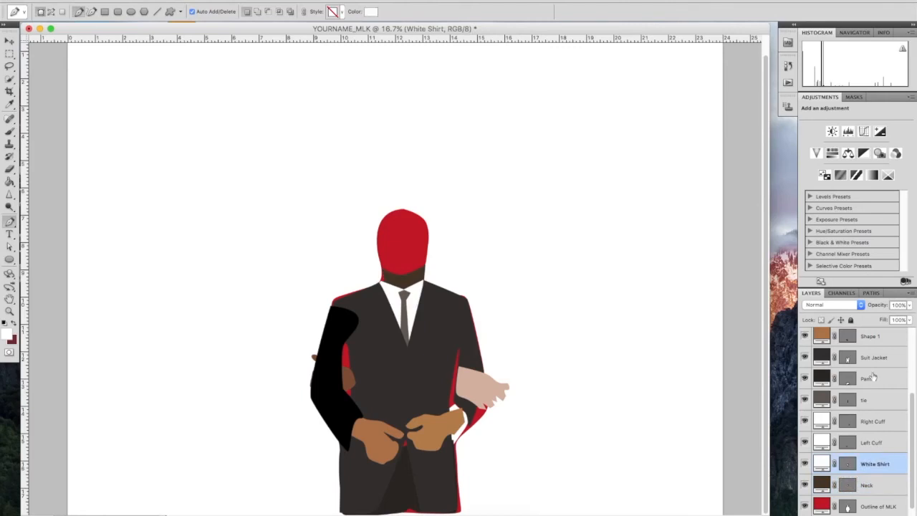
pyautogui.click(877, 400)
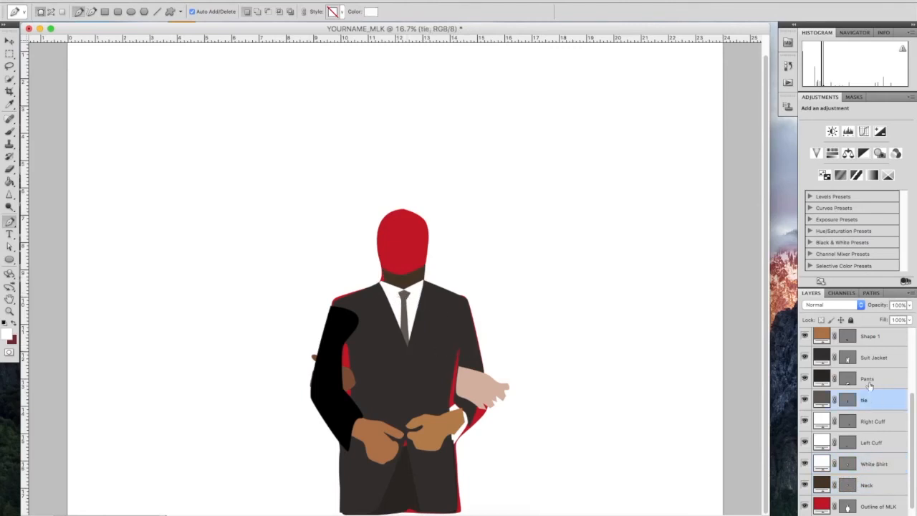
pyautogui.click(869, 383)
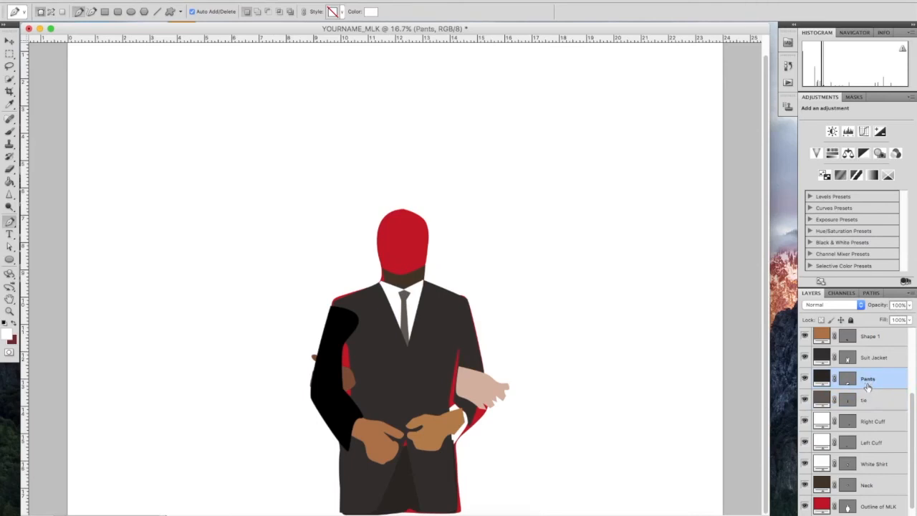
# Change the Left Arm fill to dark grey 322e2d sampled from the suit jacket shape
pyautogui.scroll(1, 868, 387)
pyautogui.scroll(5, 874, 379)
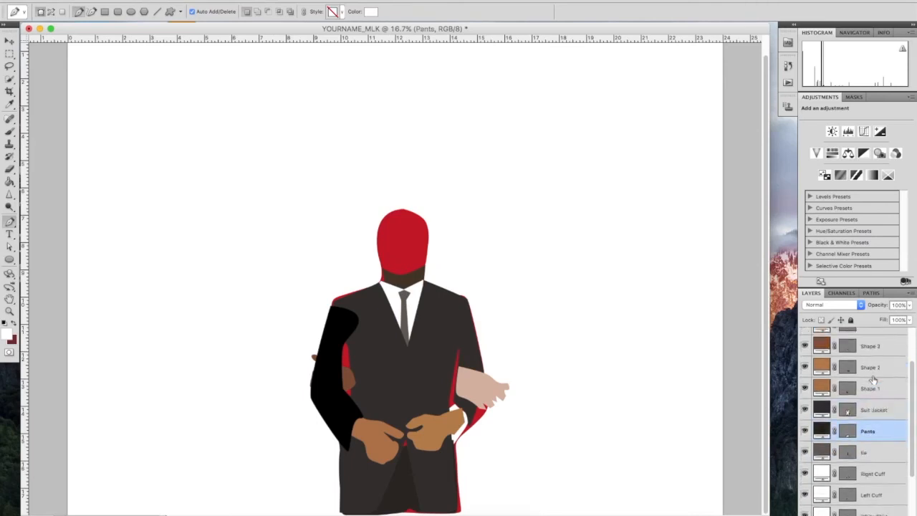
pyautogui.doubleClick(818, 356)
pyautogui.click(382, 353)
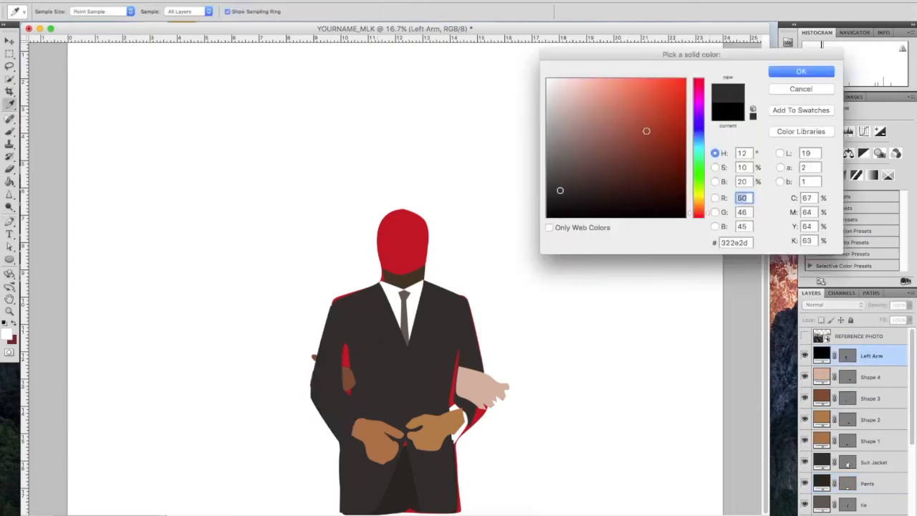
pyautogui.click(800, 71)
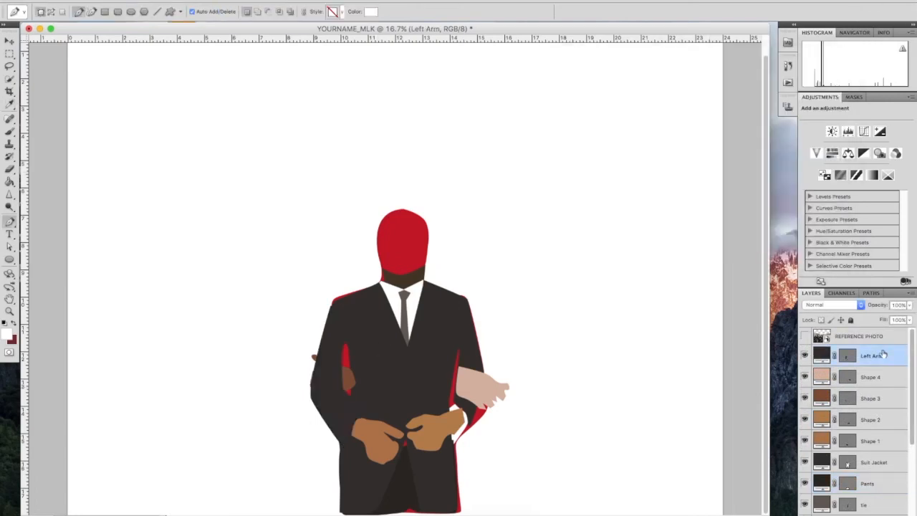
# Move the Left Arm layer down between the Pants and tie layers
pyautogui.moveTo(870, 462); pyautogui.dragTo(881, 383)
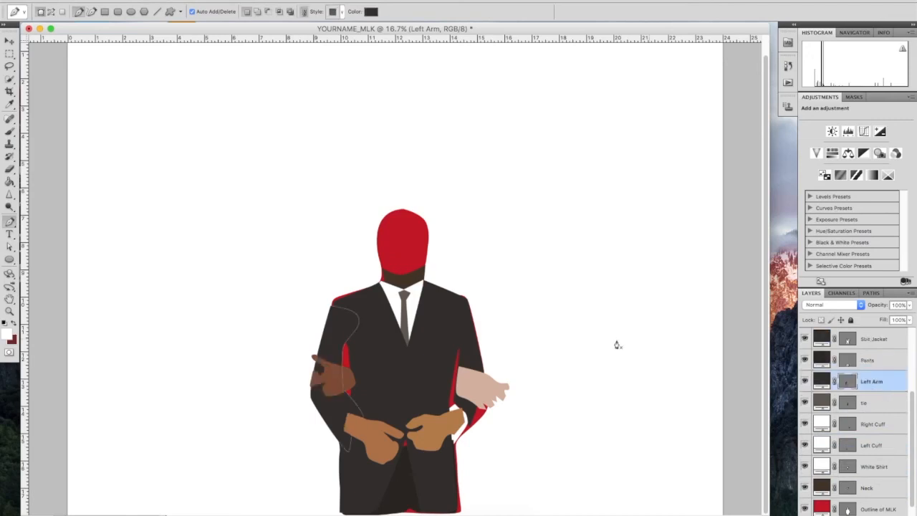
pyautogui.moveTo(847, 343); pyautogui.dragTo(884, 349)
pyautogui.scroll(1, 505, 426)
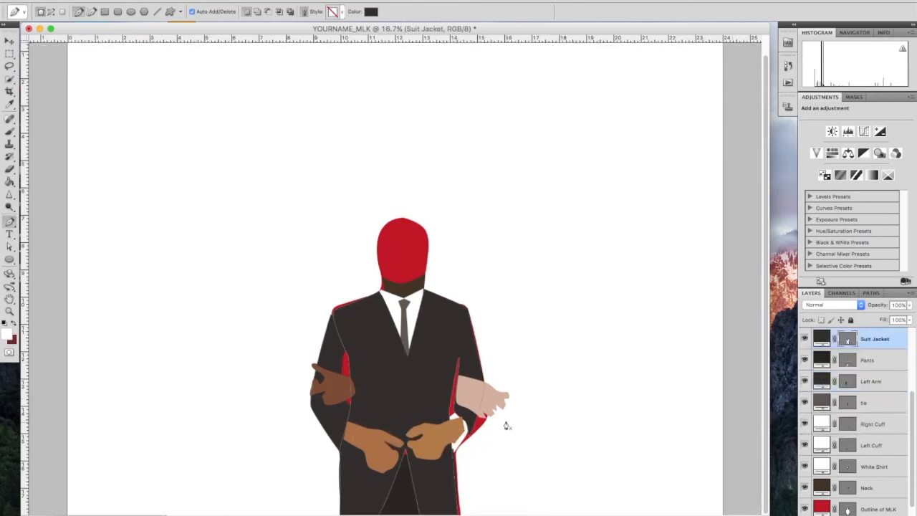
pyautogui.scroll(1, 506, 426)
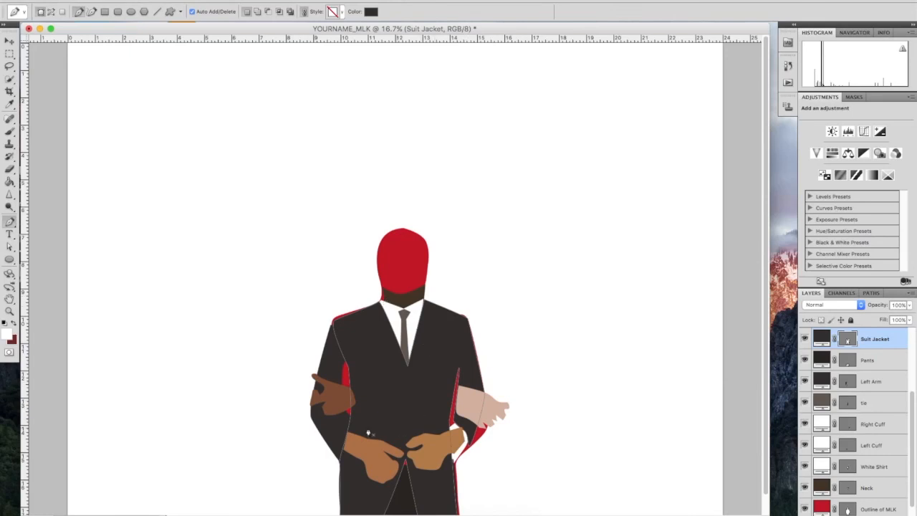
pyautogui.scroll(3, 830, 409)
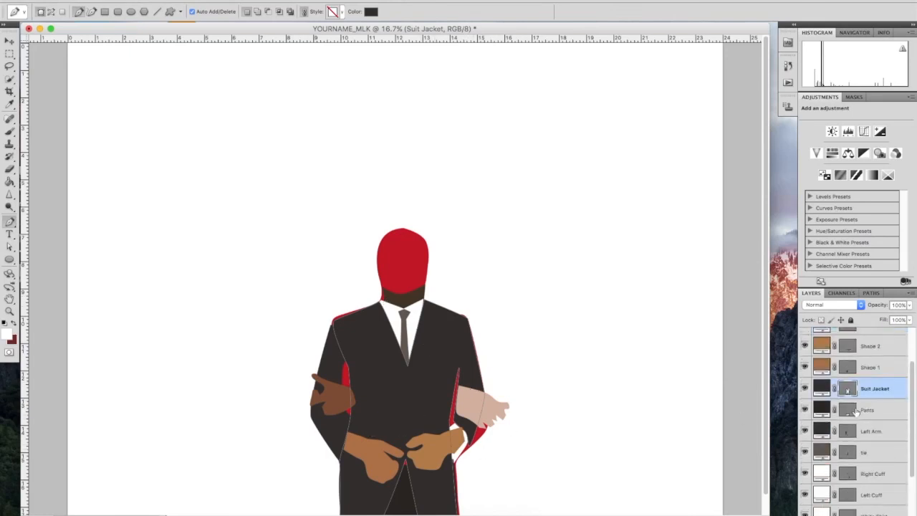
# Identify Shape 2 by toggling its visibility and move that hand layer between Right Cuff and Left Cuff
pyautogui.click(870, 349)
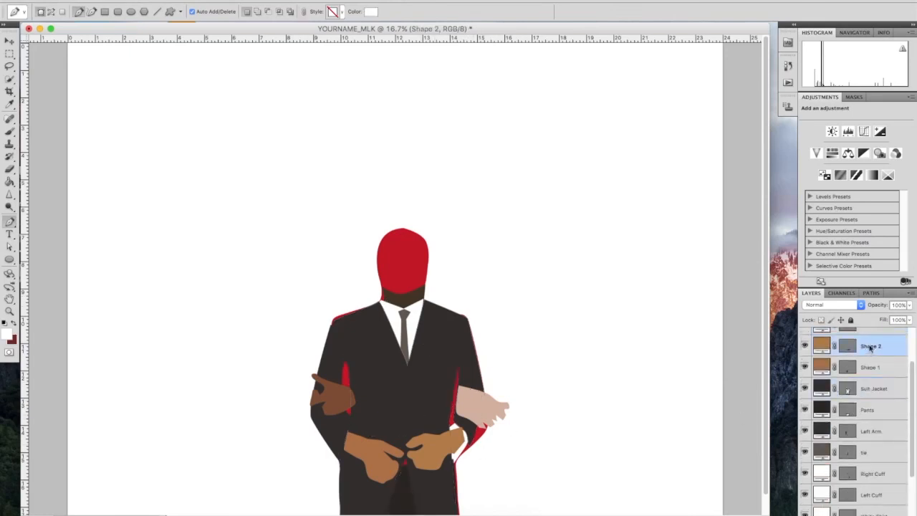
pyautogui.doubleClick(871, 348)
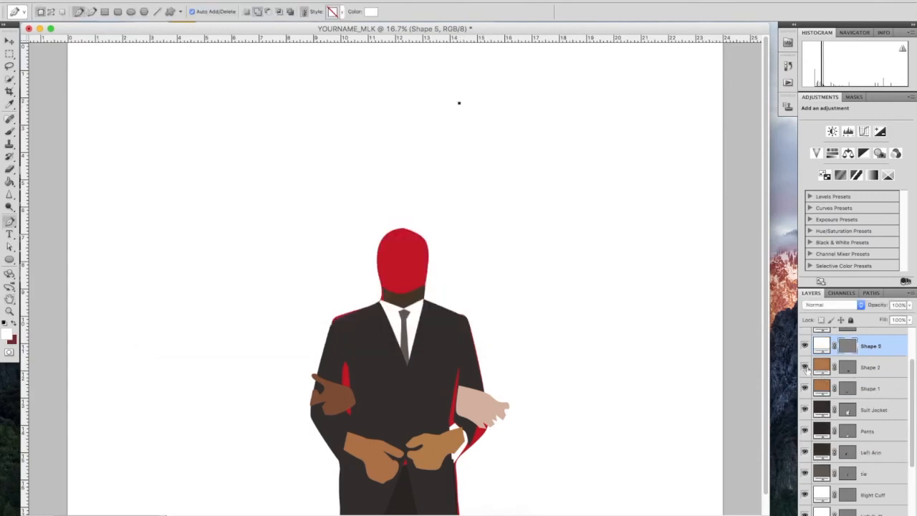
pyautogui.click(805, 367)
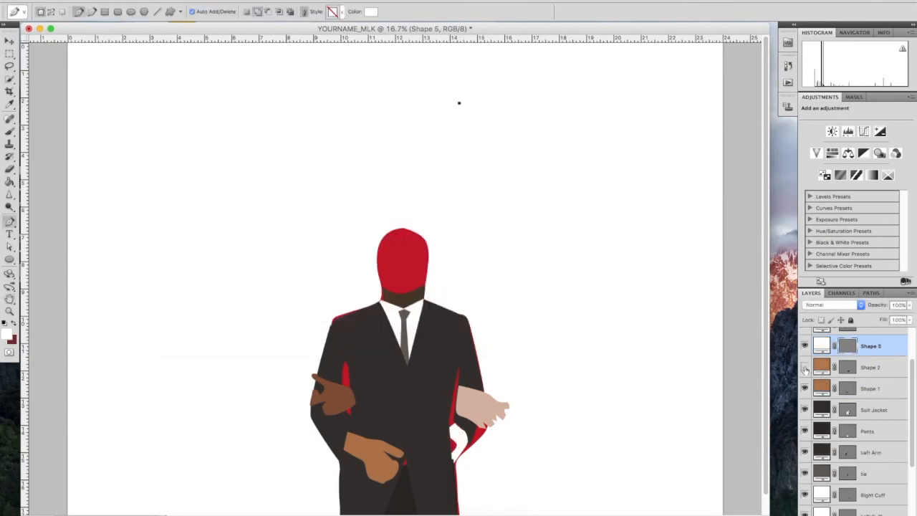
pyautogui.click(805, 367)
pyautogui.moveTo(871, 371); pyautogui.dragTo(887, 501)
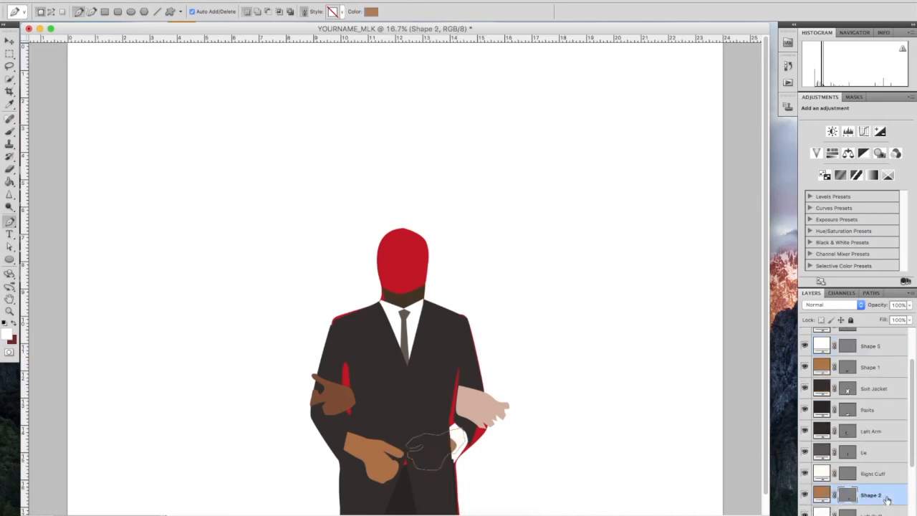
pyautogui.click(851, 463)
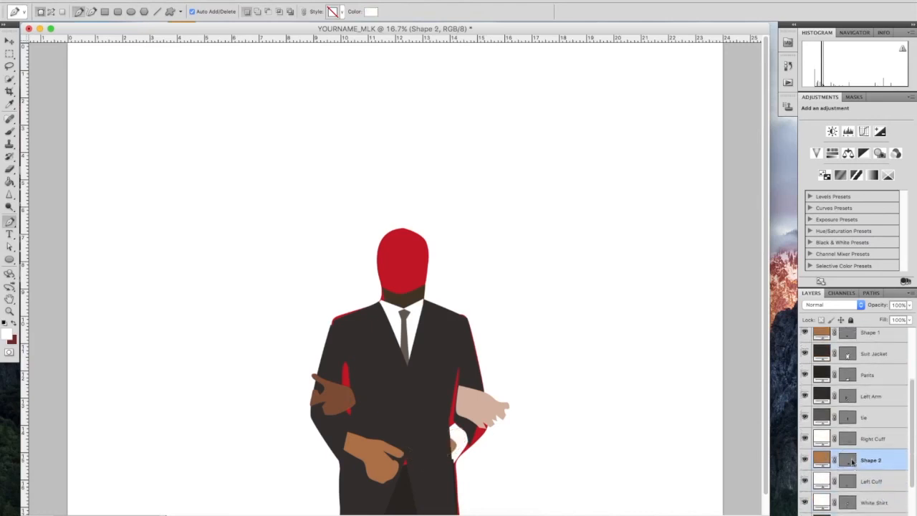
# Rename the Shape 2 layer as Right Hand
pyautogui.doubleClick(870, 460)
pyautogui.write('Right Hand')
pyautogui.press('Return')
# Move the Suit Jacket layer beneath Left Cuff and place the Pants layer directly under Suit Jacket
pyautogui.scroll(2, 872, 387)
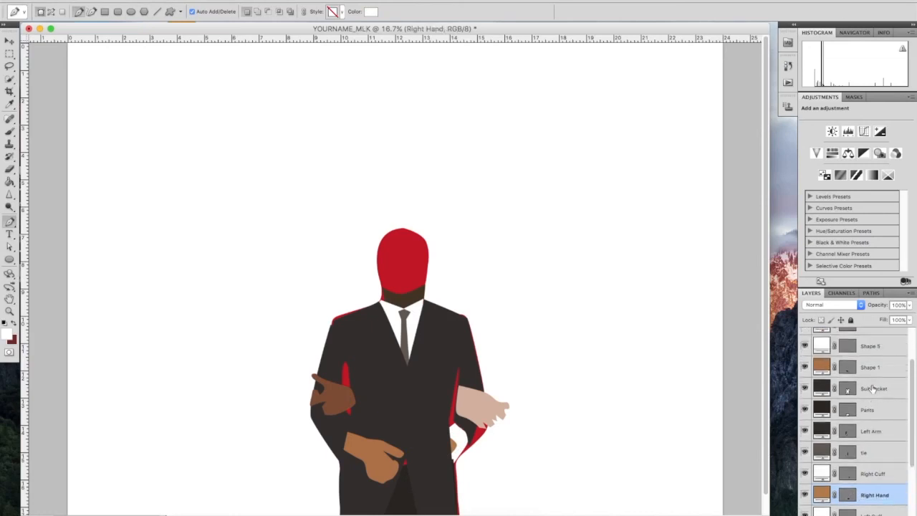
pyautogui.moveTo(872, 473)
pyautogui.mouseDown()
pyautogui.moveTo(872, 514)
pyautogui.moveTo(869, 464)
pyautogui.mouseUp()
pyautogui.scroll(3, 868, 444)
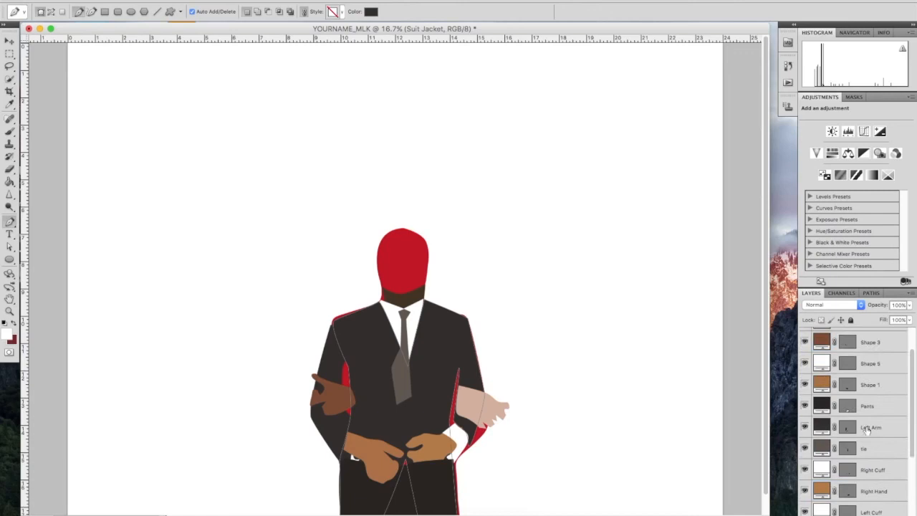
pyautogui.scroll(-3, 866, 429)
pyautogui.moveTo(859, 467); pyautogui.dragTo(824, 479)
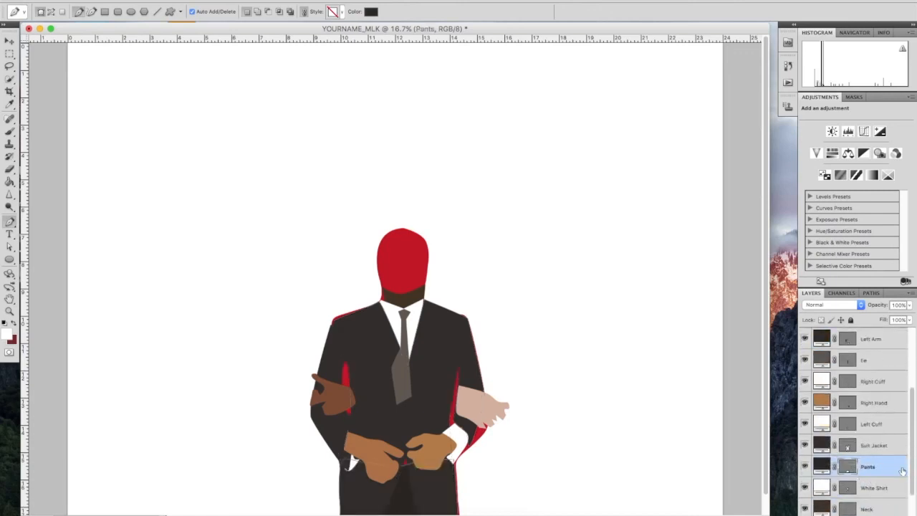
# Move the tie layer beneath Suit Jacket and the Shape 1 hand layer between Left Cuff and Suit Jacket
pyautogui.click(883, 510)
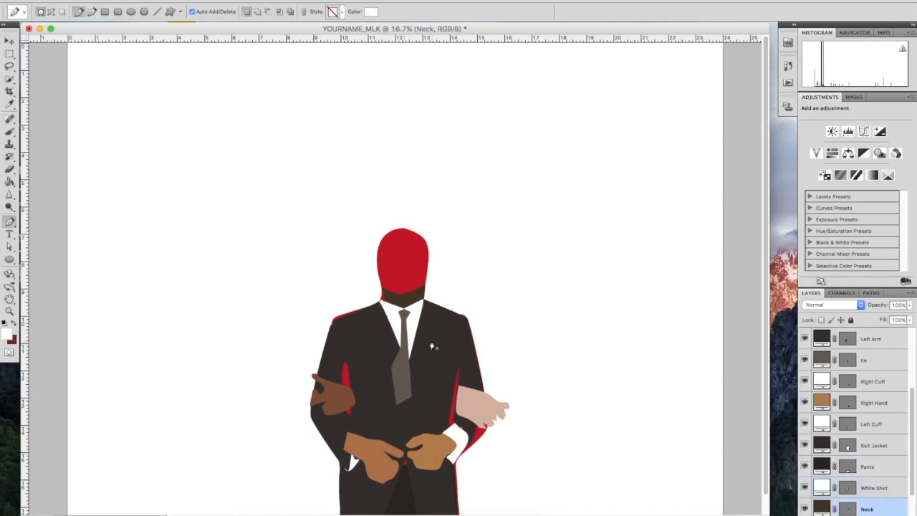
pyautogui.click(878, 446)
pyautogui.scroll(5, 887, 437)
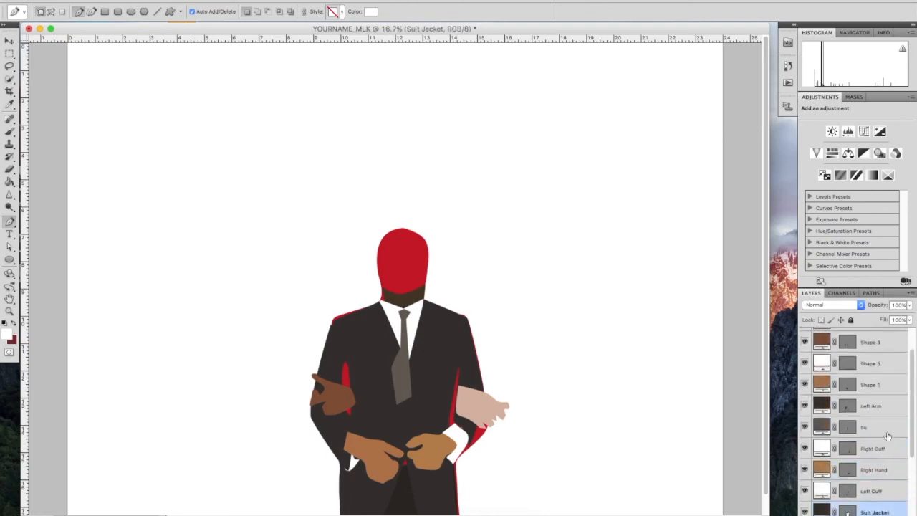
pyautogui.scroll(-3, 887, 434)
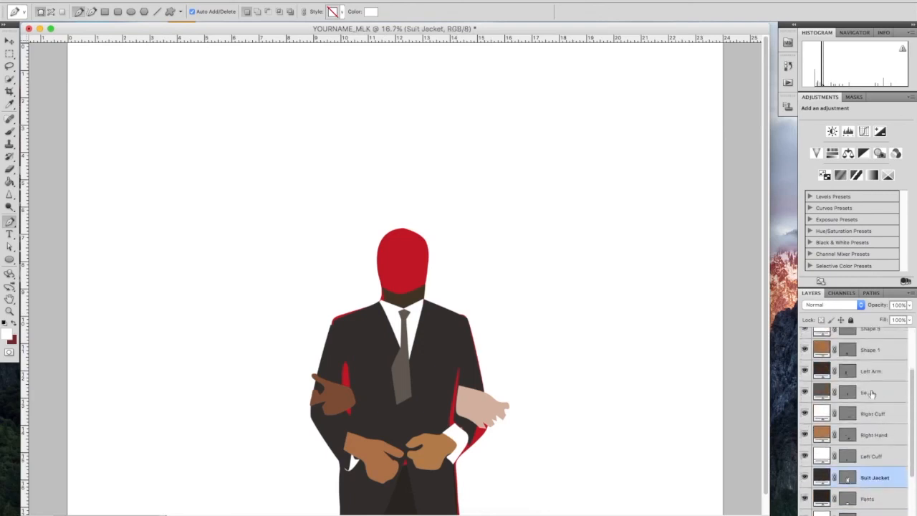
pyautogui.click(889, 478)
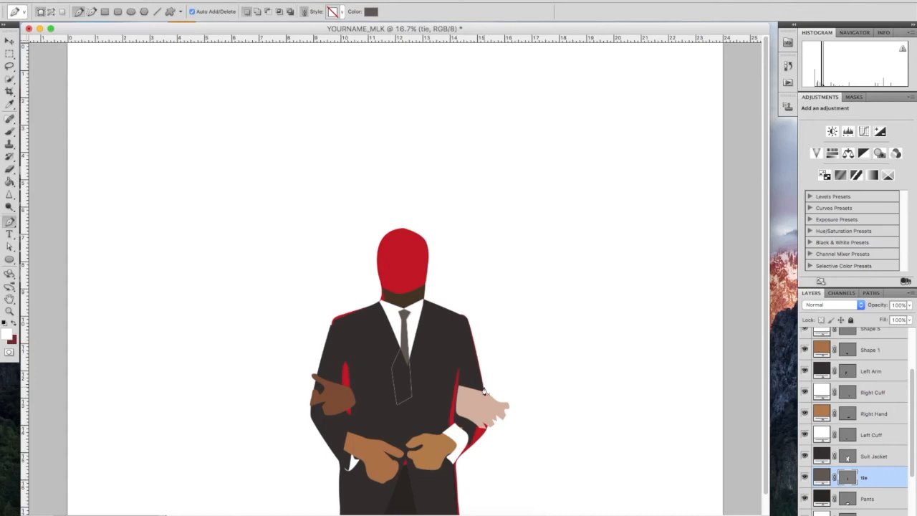
pyautogui.scroll(1, 871, 451)
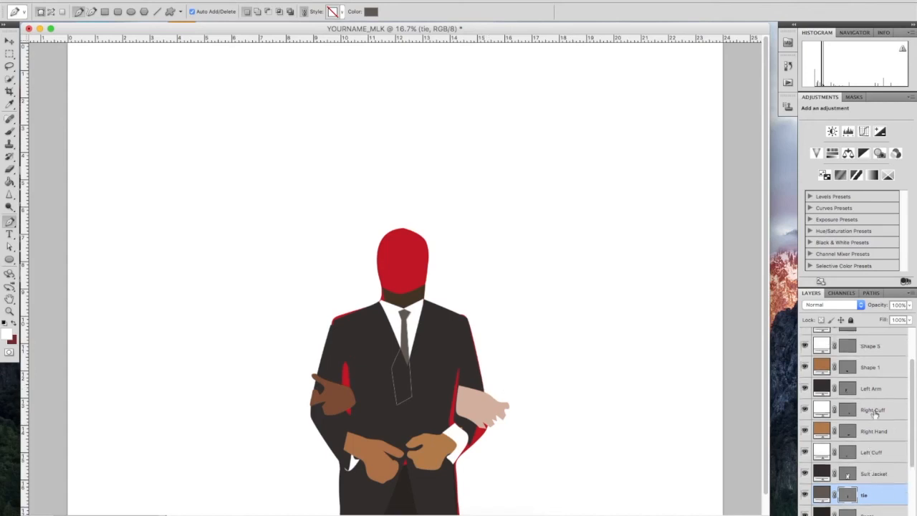
pyautogui.moveTo(871, 368); pyautogui.dragTo(871, 467)
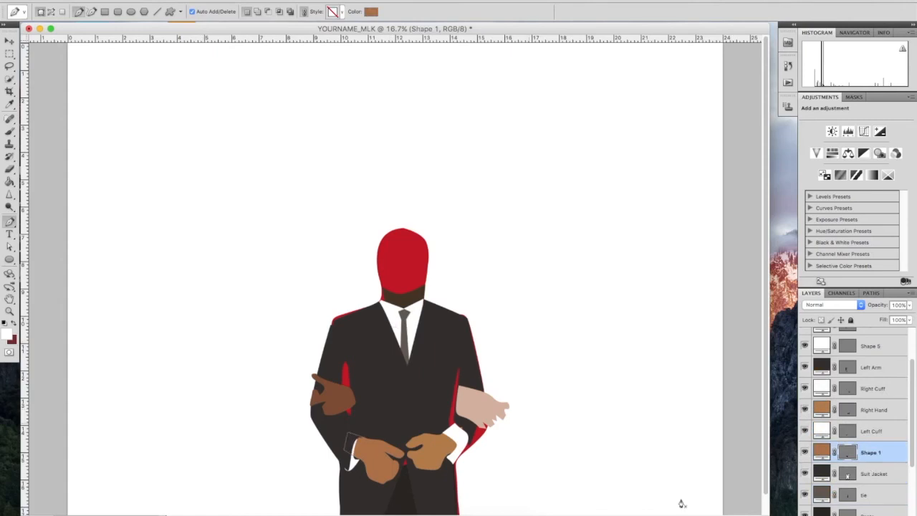
# Hide the red Outline of MLK layer
pyautogui.scroll(-3, 853, 435)
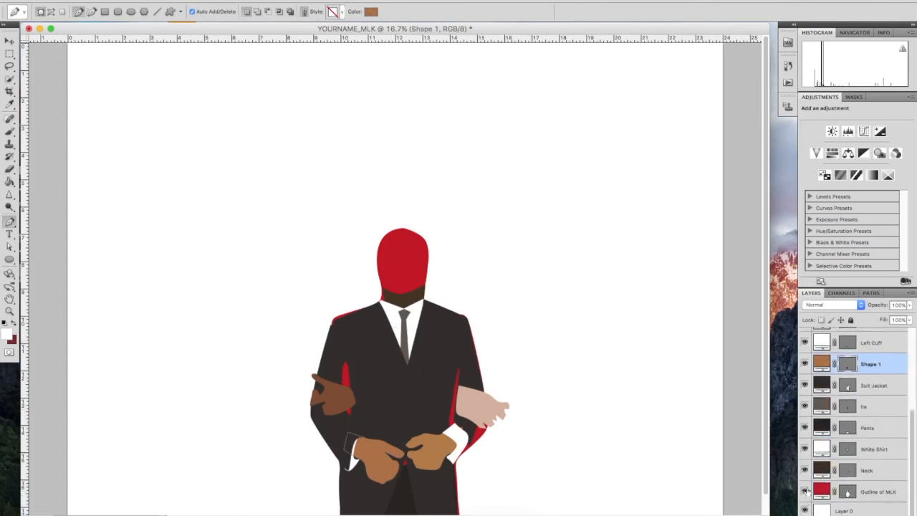
pyautogui.click(805, 492)
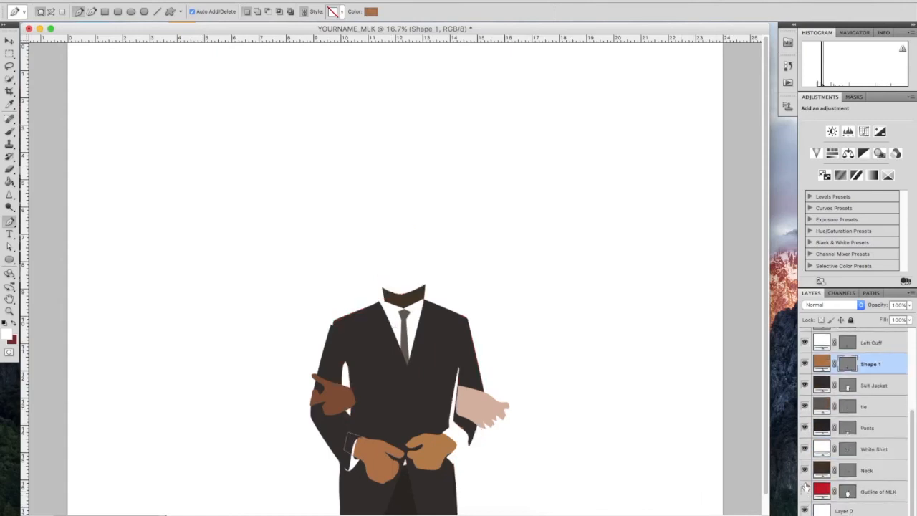
pyautogui.click(804, 492)
# Save the document to the Desktop as YOURNAME_MLK.psd in Photoshop format with layers kept
pyautogui.click(9, 41)
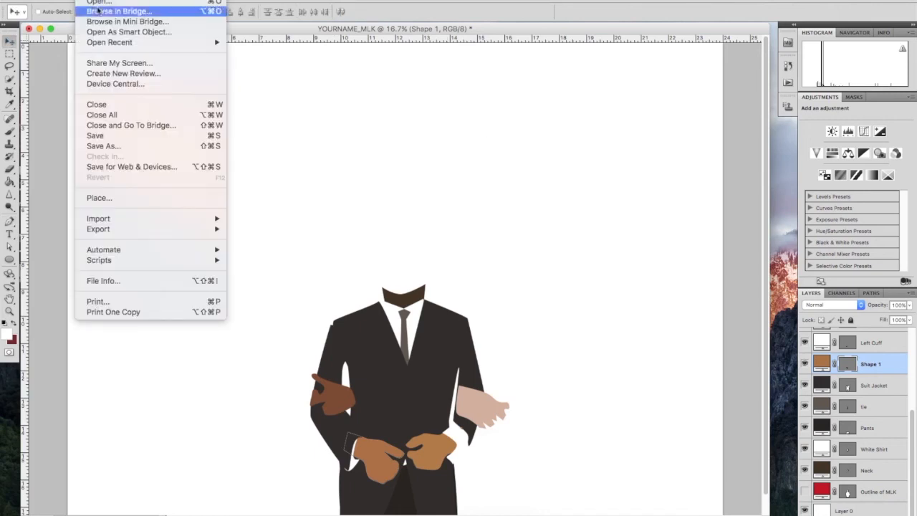
pyautogui.click(181, 155)
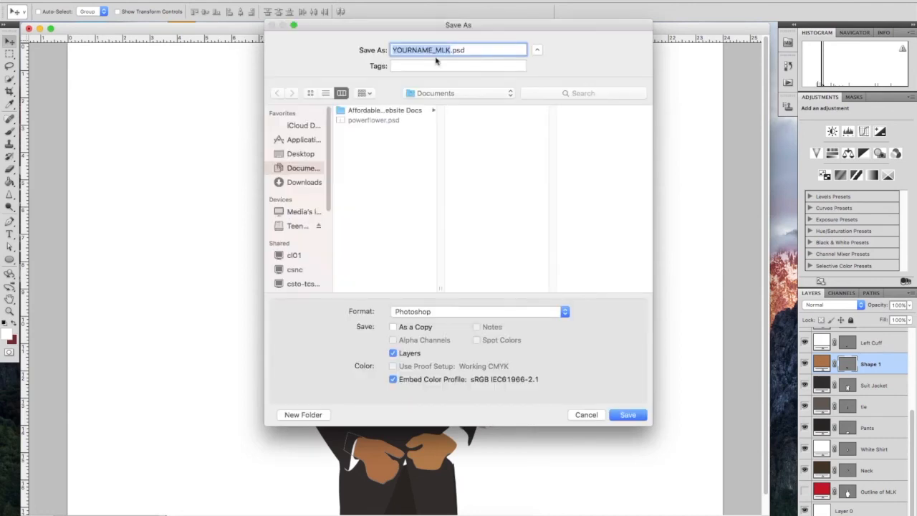
pyautogui.click(407, 50)
pyautogui.moveTo(392, 51); pyautogui.dragTo(429, 50)
pyautogui.click(434, 50)
pyautogui.moveTo(437, 50); pyautogui.dragTo(467, 50)
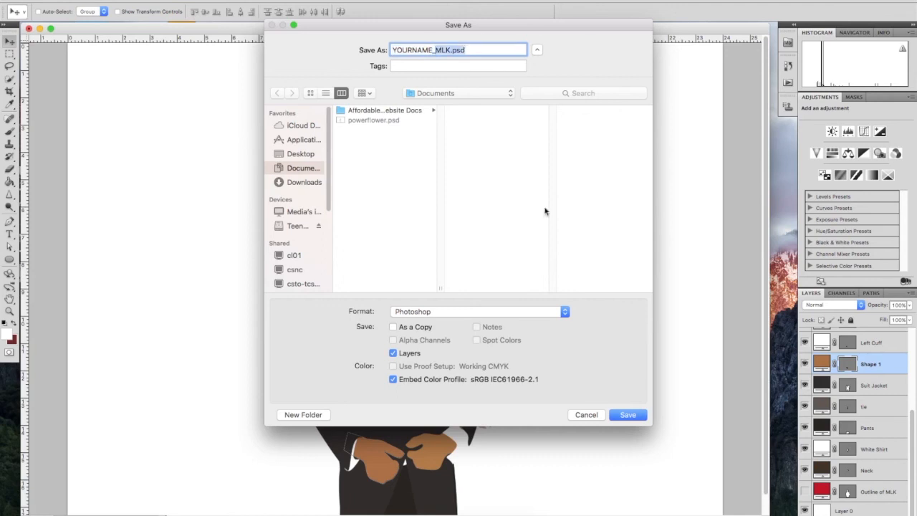
pyautogui.click(487, 311)
pyautogui.click(489, 314)
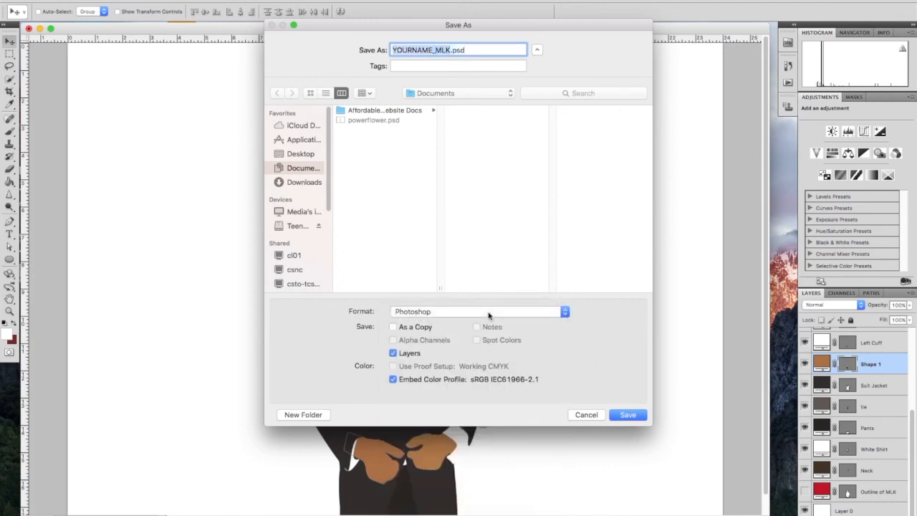
pyautogui.click(300, 156)
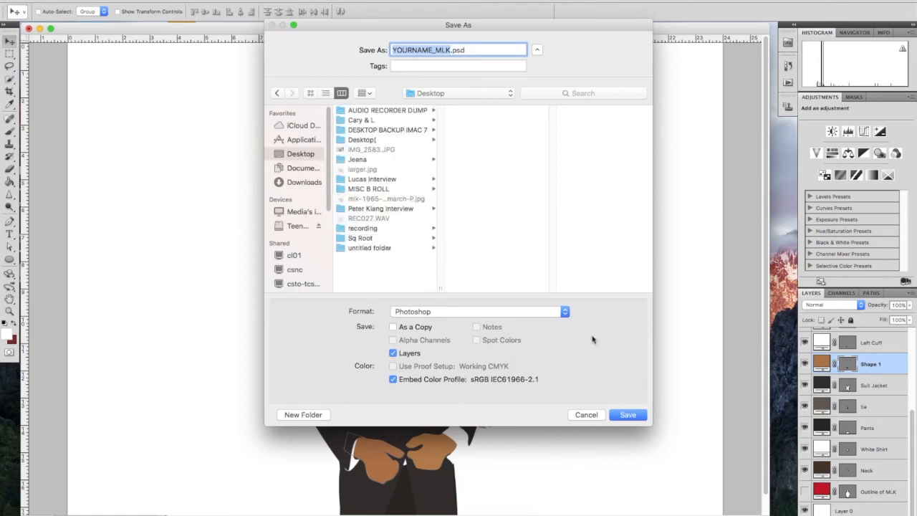
pyautogui.click(632, 416)
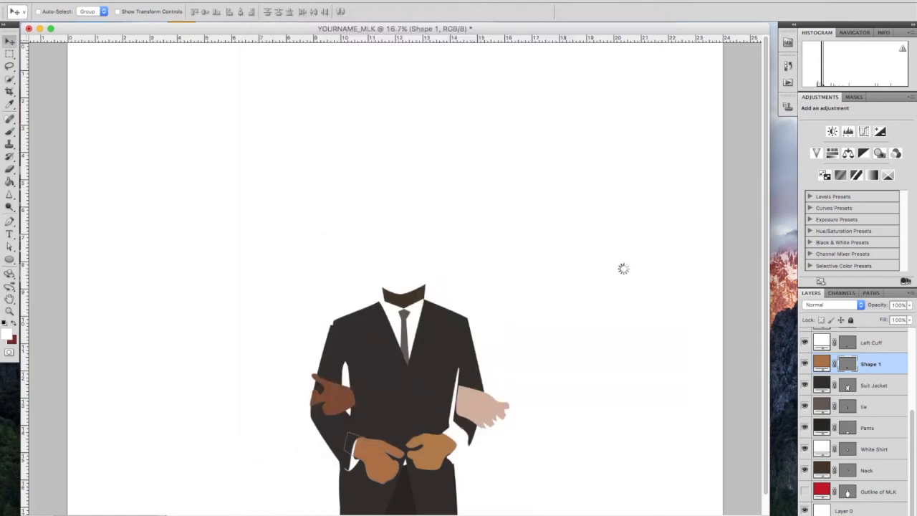
# Minimise the document window and move the YOURNAME_MLK.psd file icon to the middle of the desktop
pyautogui.click(40, 28)
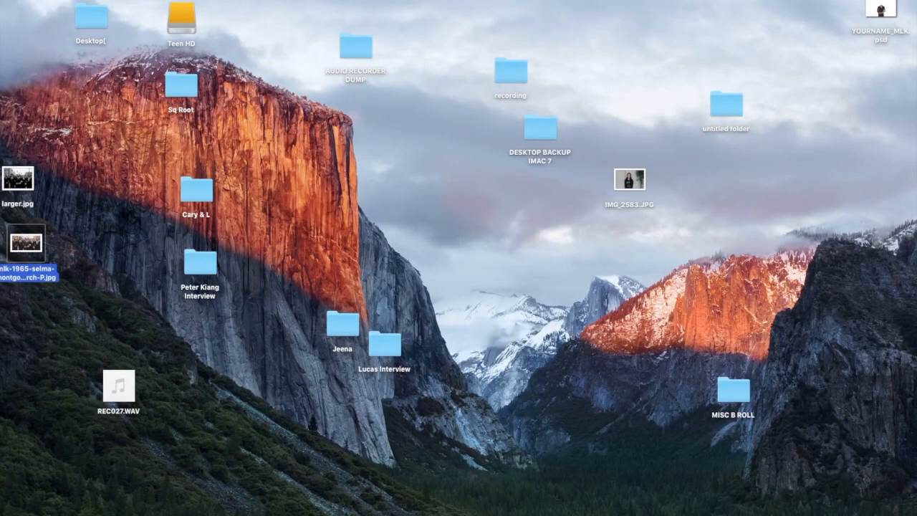
pyautogui.moveTo(883, 17); pyautogui.dragTo(468, 249)
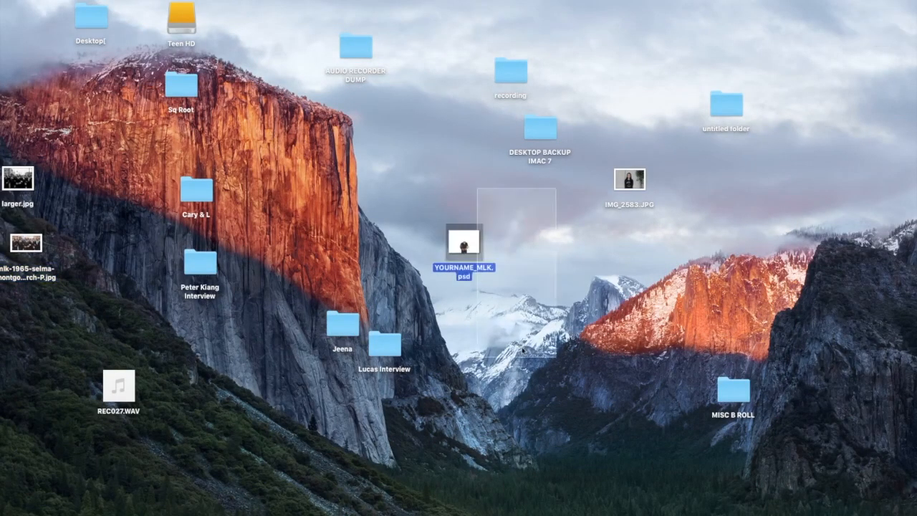